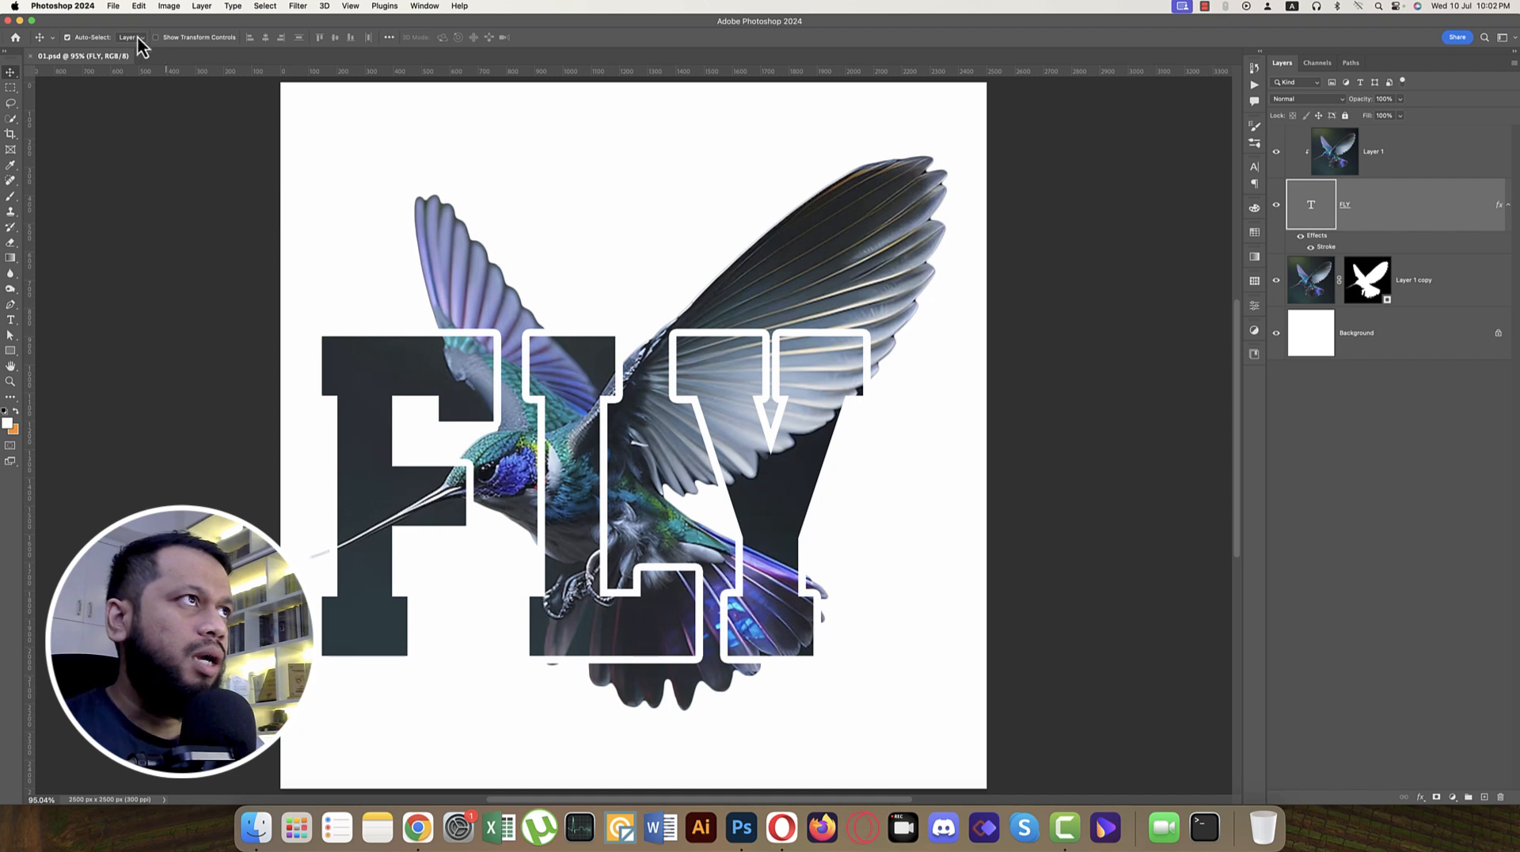
Step: Create a new white 2500 x 2500 px document at 300 ppi
click(114, 7)
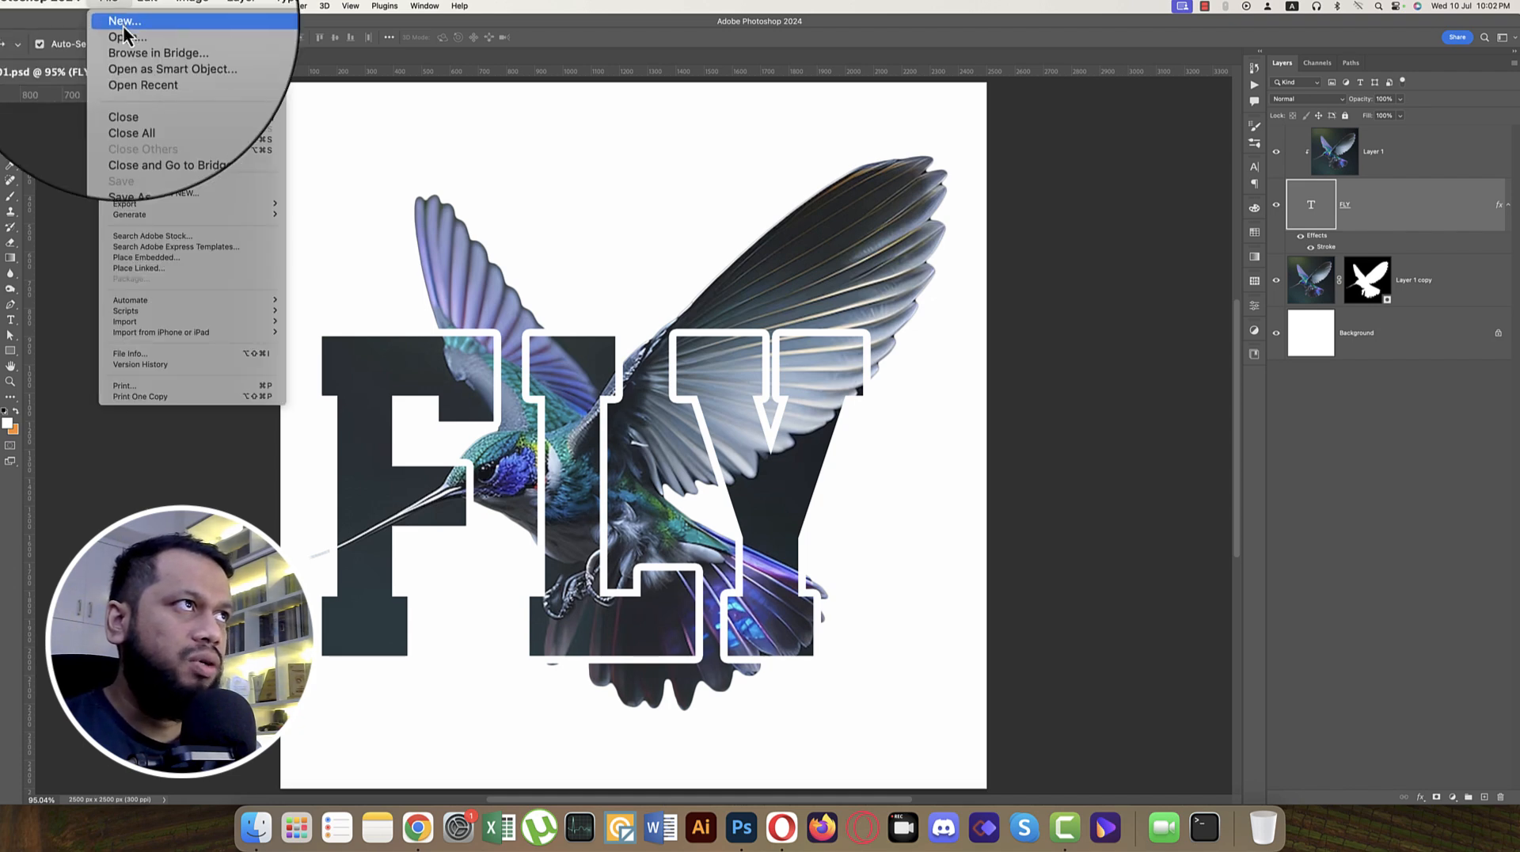
click(124, 32)
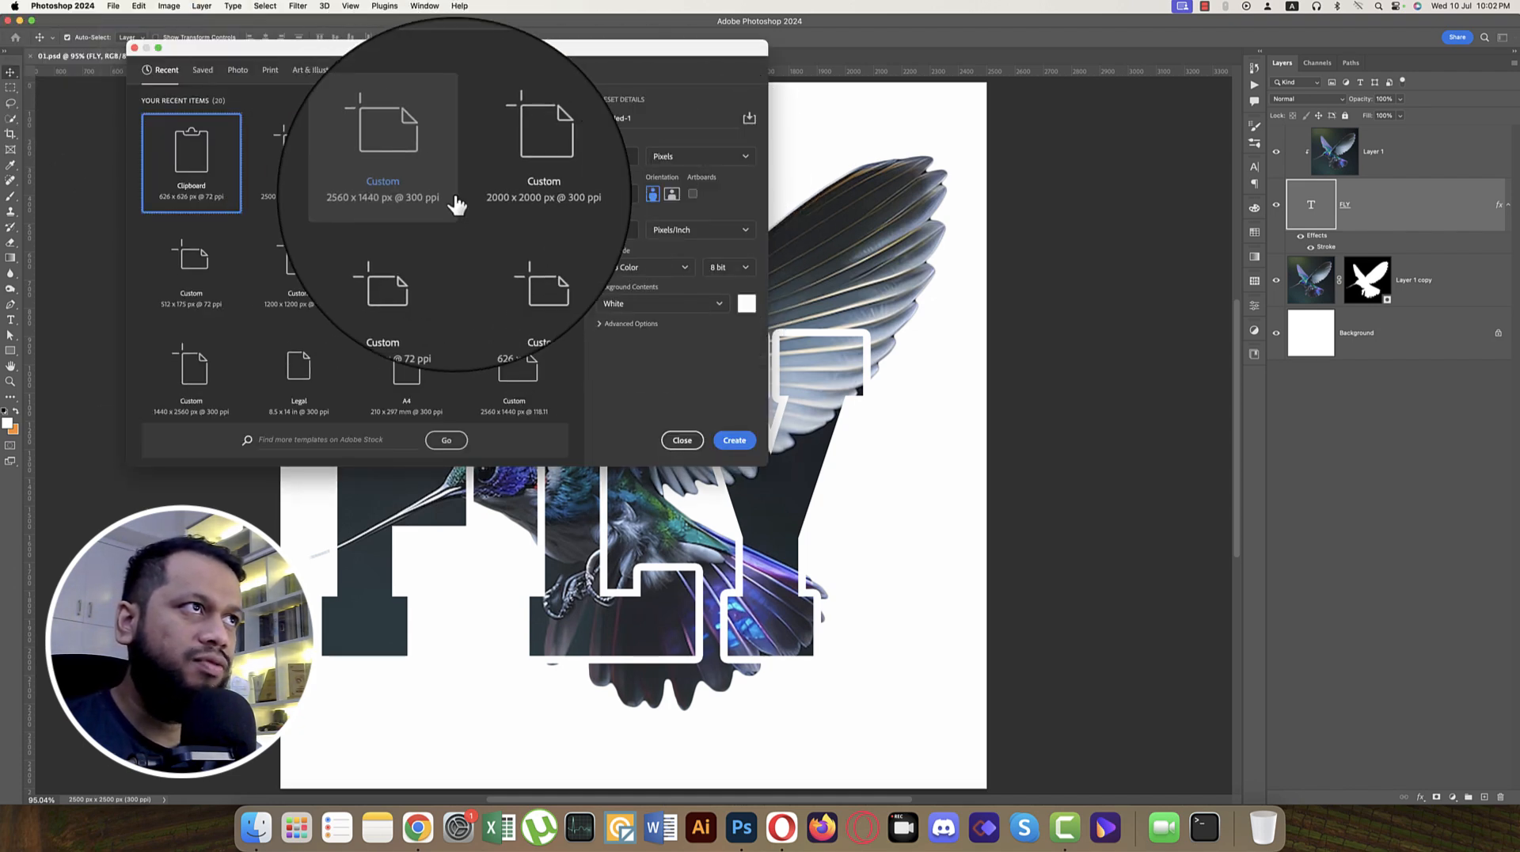
click(298, 162)
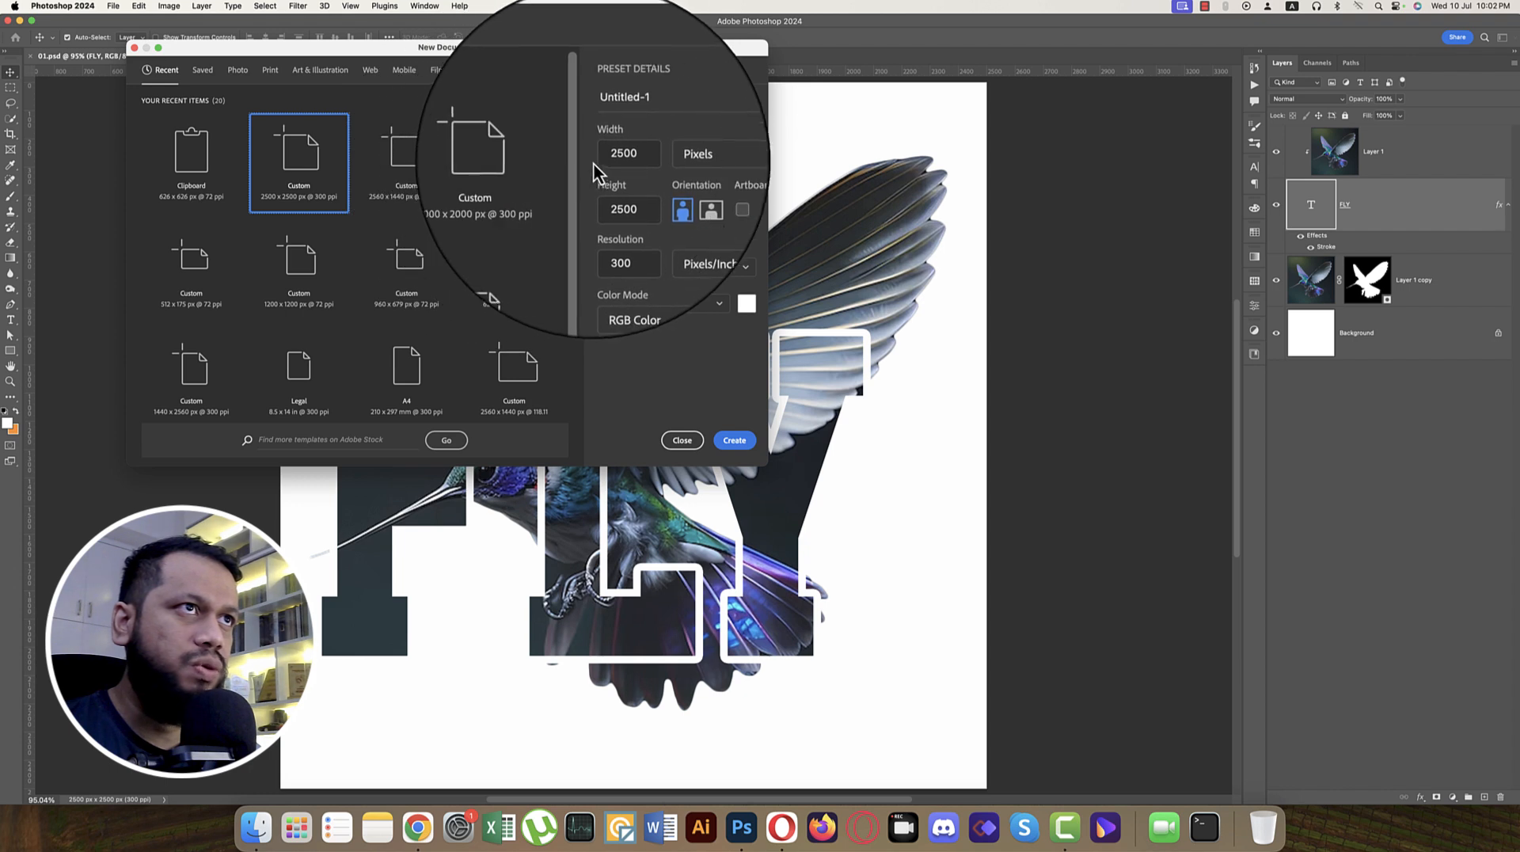
double_click(613, 156)
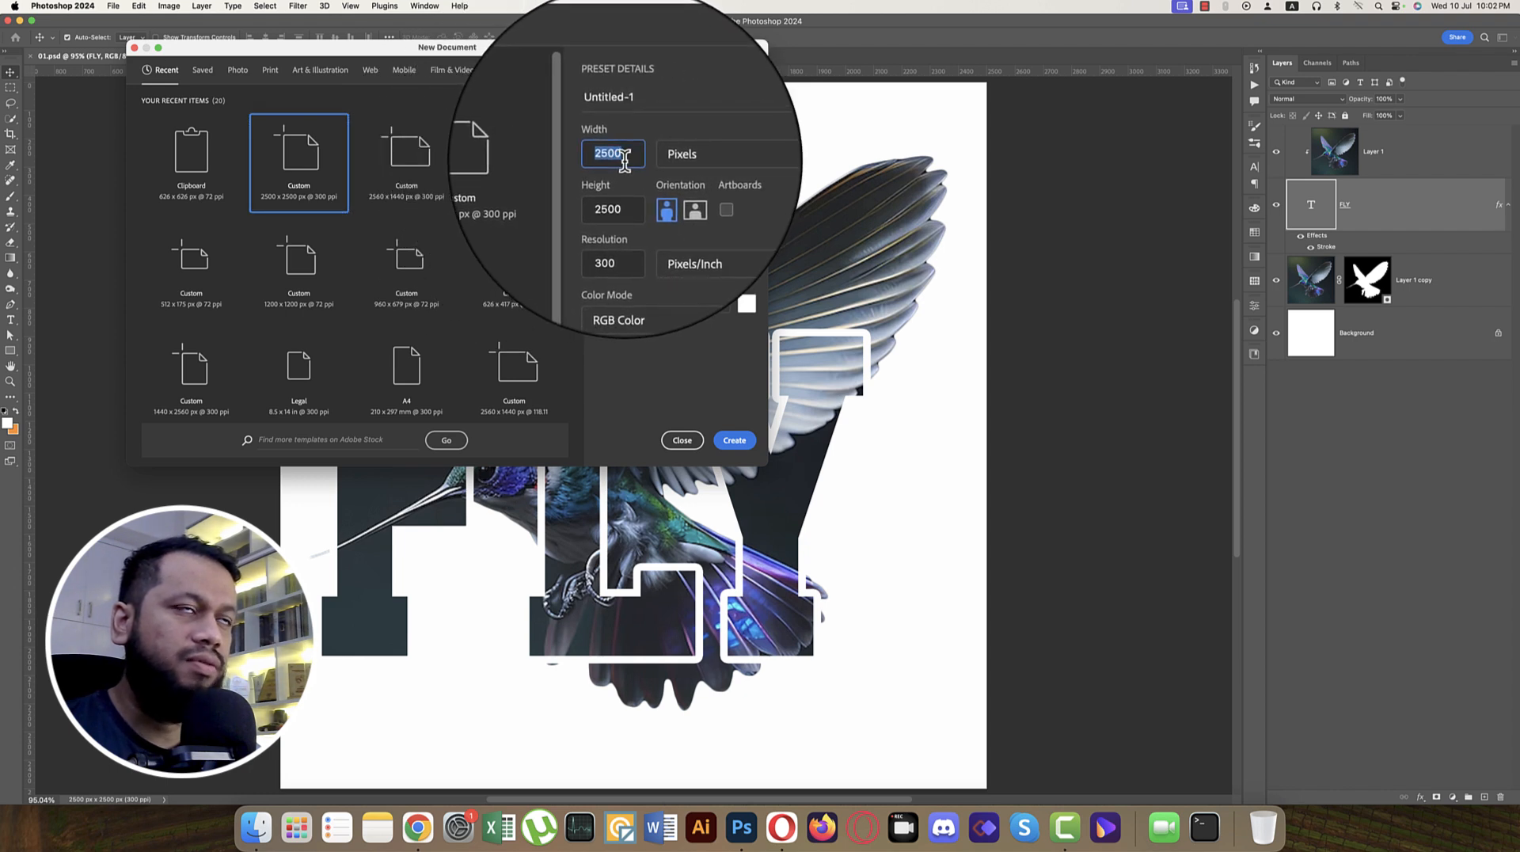
double_click(617, 192)
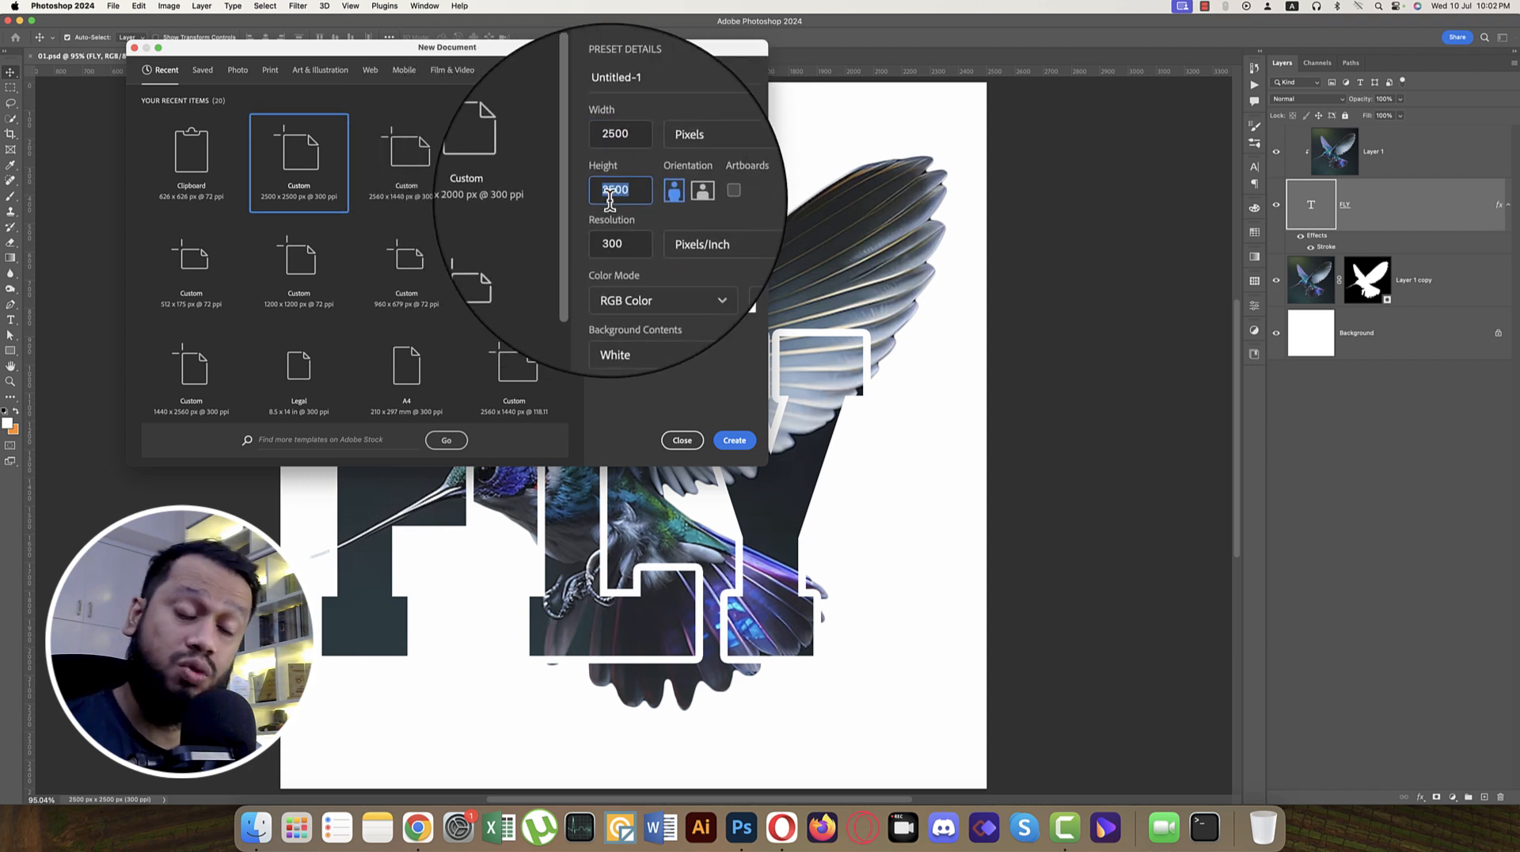
click(733, 445)
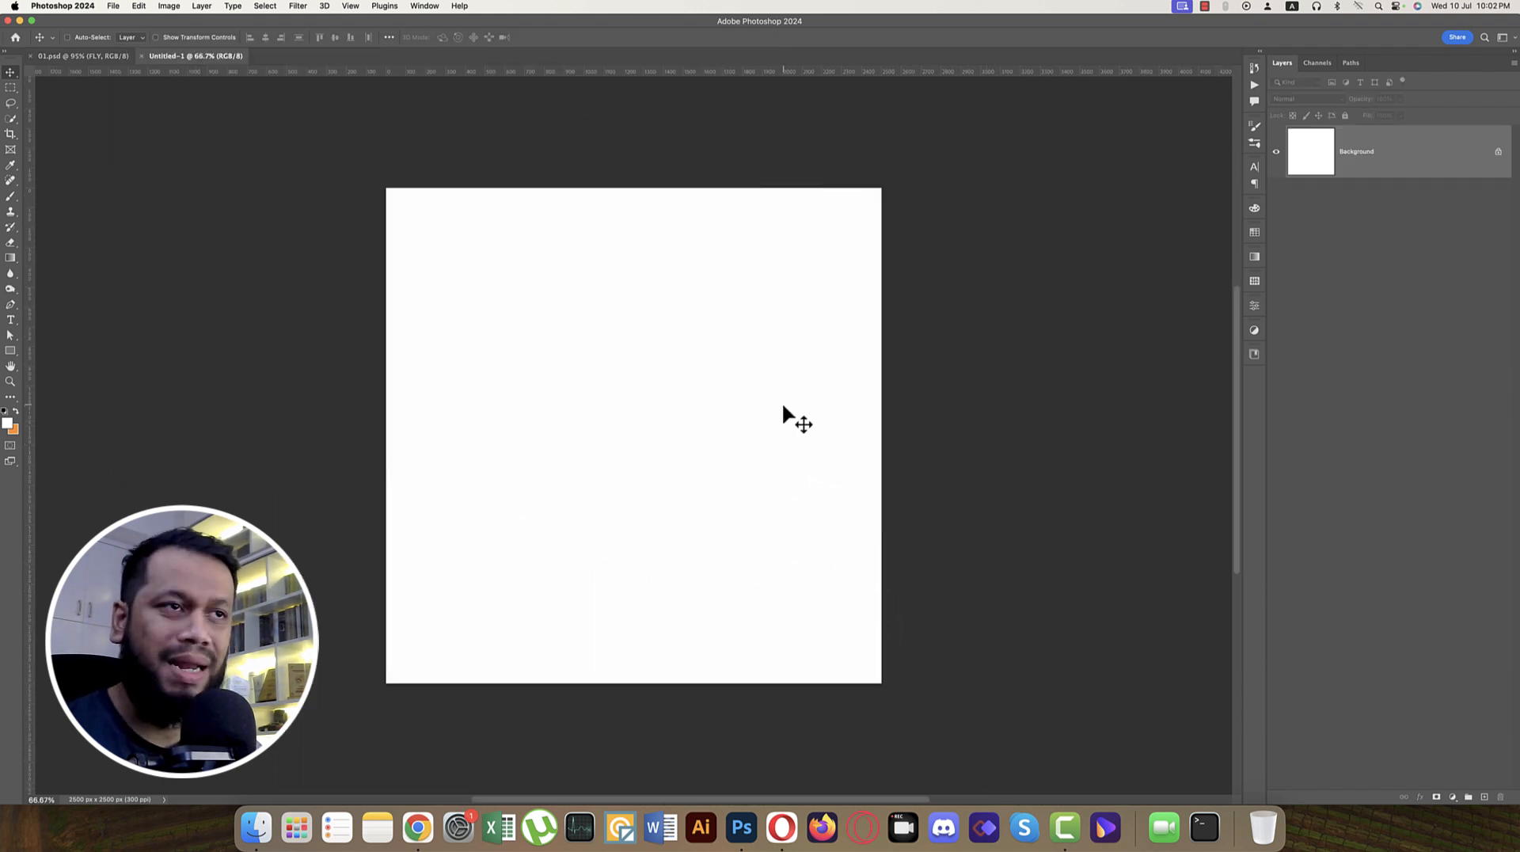
key(super+0)
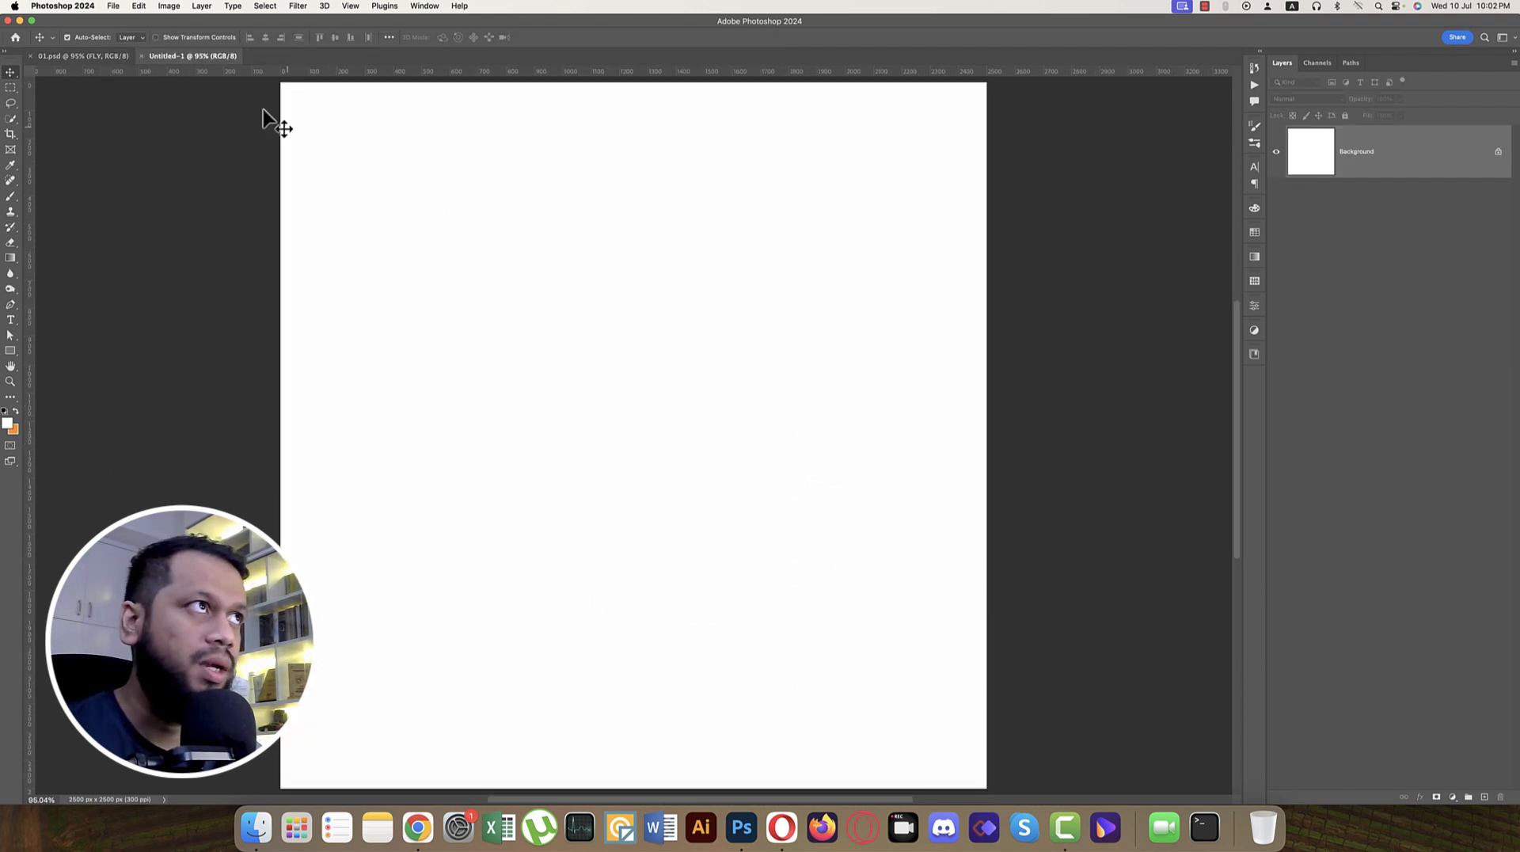
Step: Place download (1).jpeg as an embedded image and scale it proportionally from the centre until it fills the canvas height
click(114, 7)
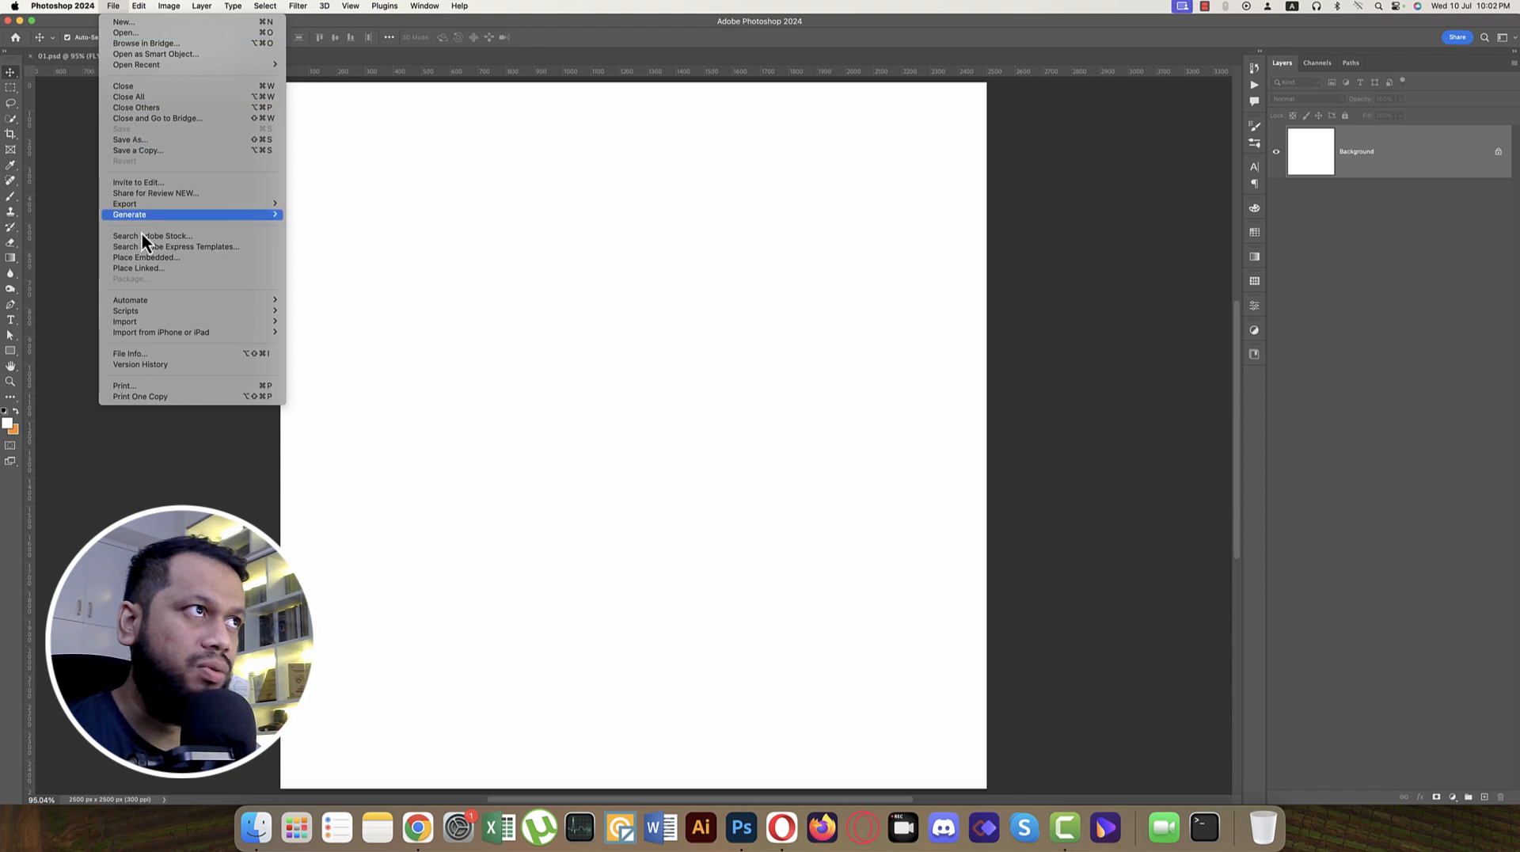
click(154, 258)
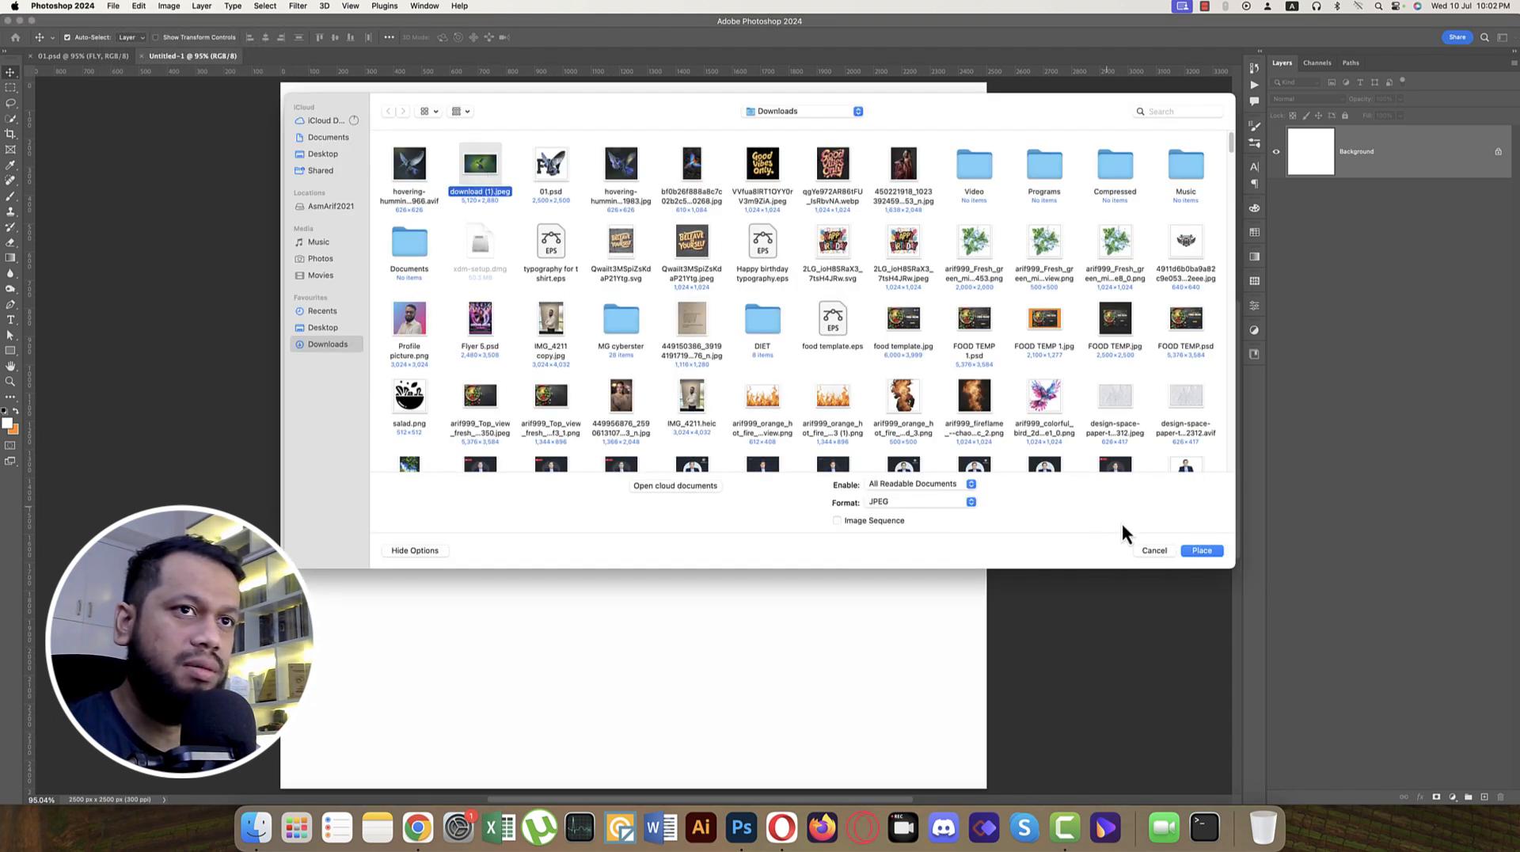
click(1199, 551)
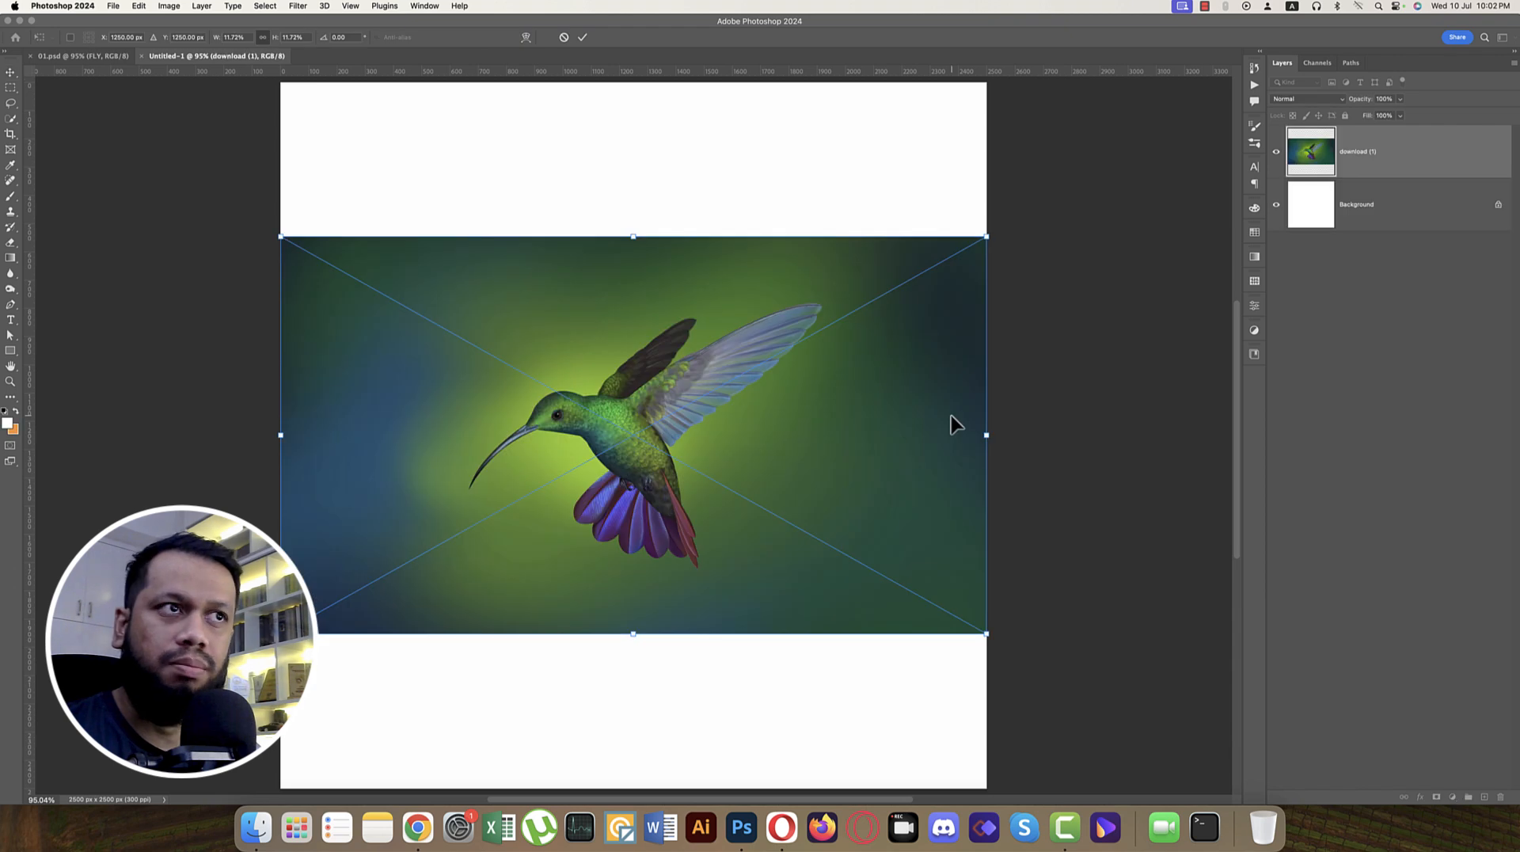
drag(638, 236, 633, 83)
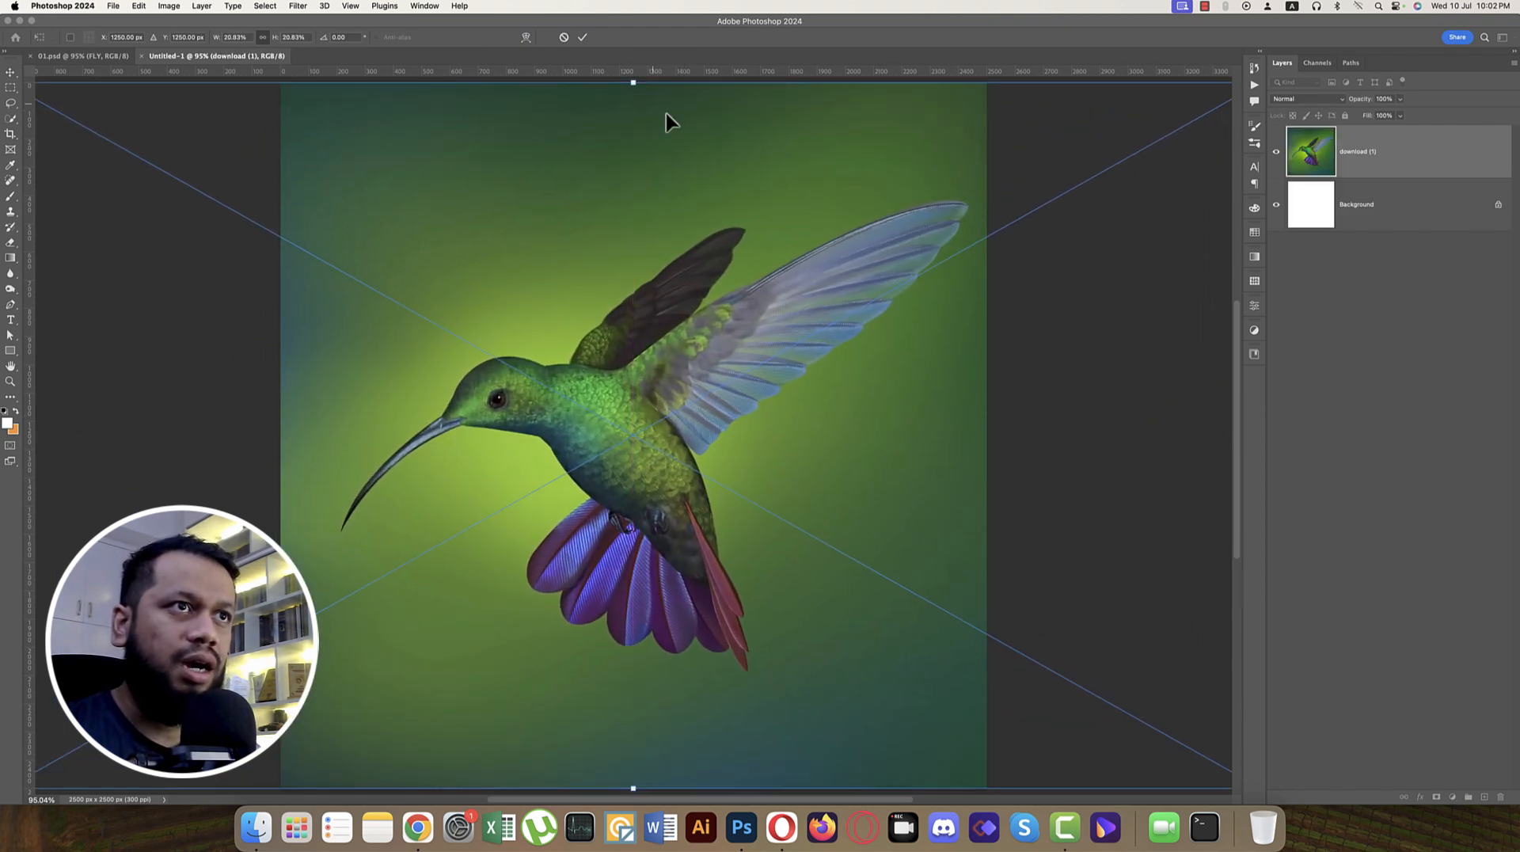
click(587, 41)
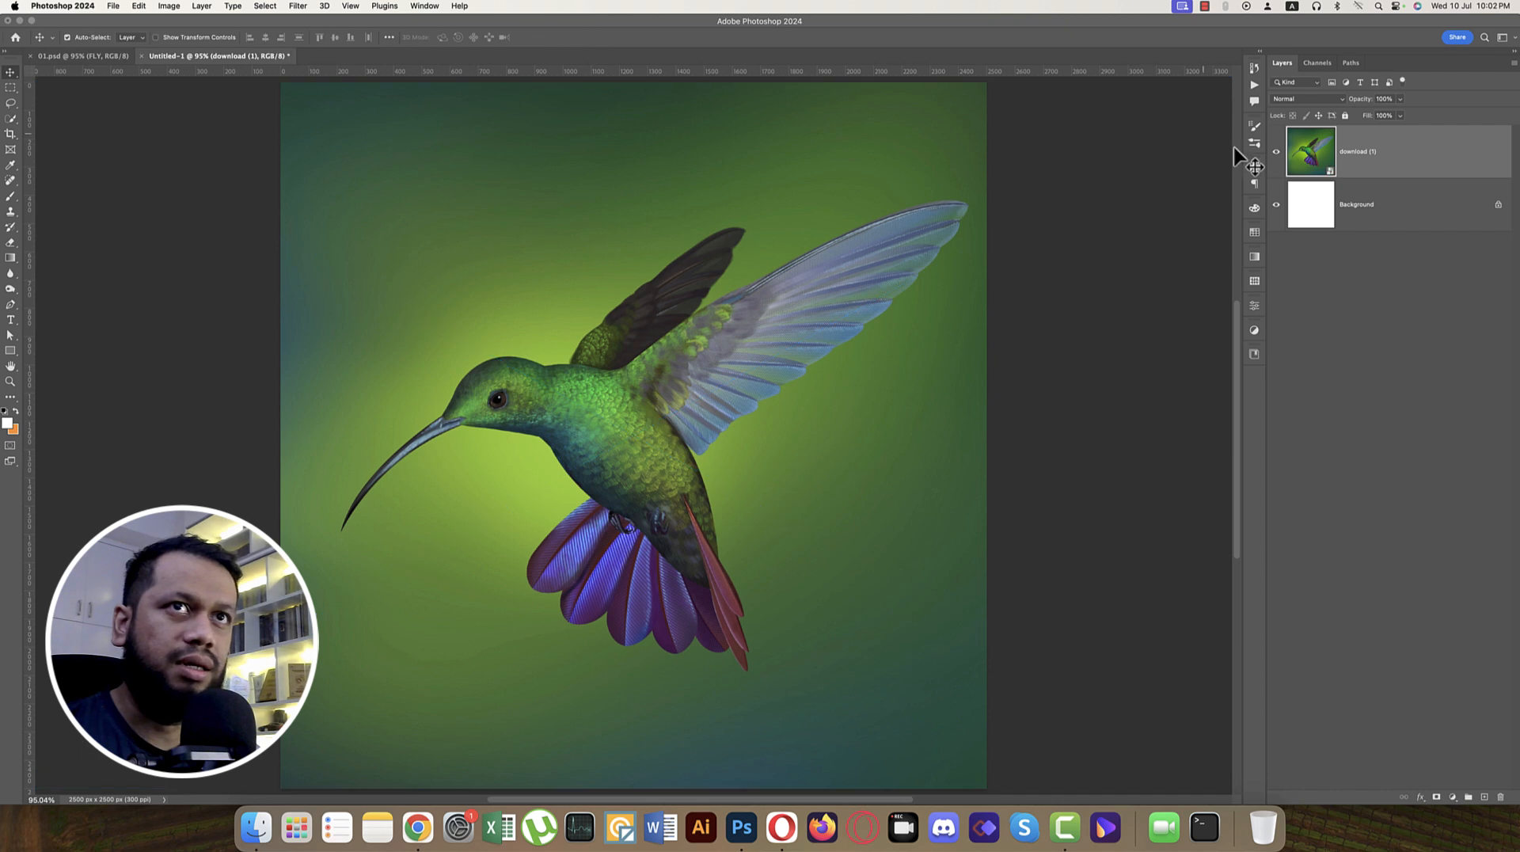
Step: Rasterize the placed hummingbird layer and rename it 01
right_click(1364, 164)
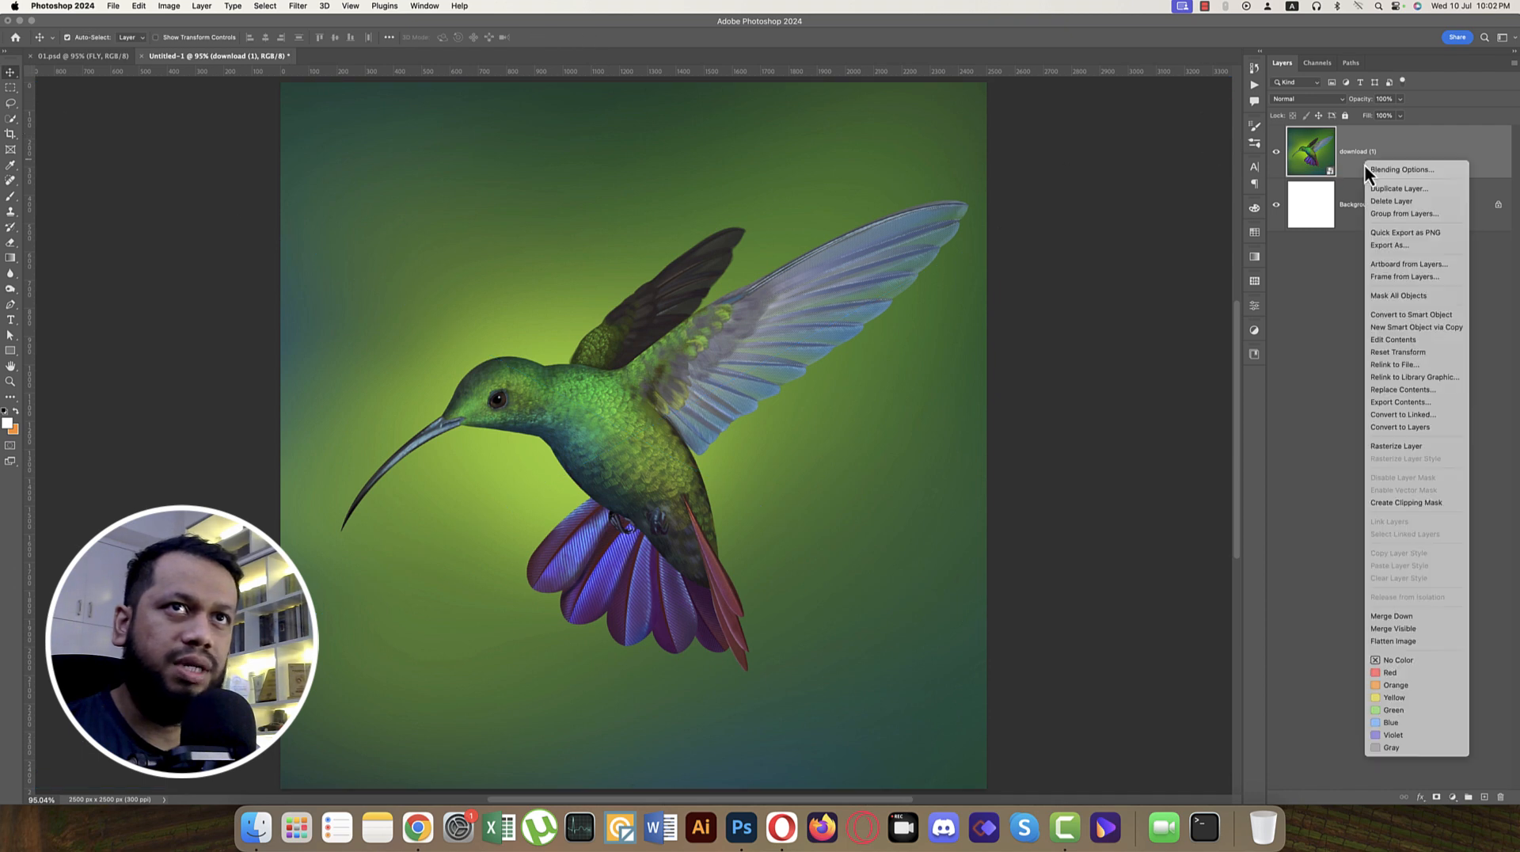
click(1407, 449)
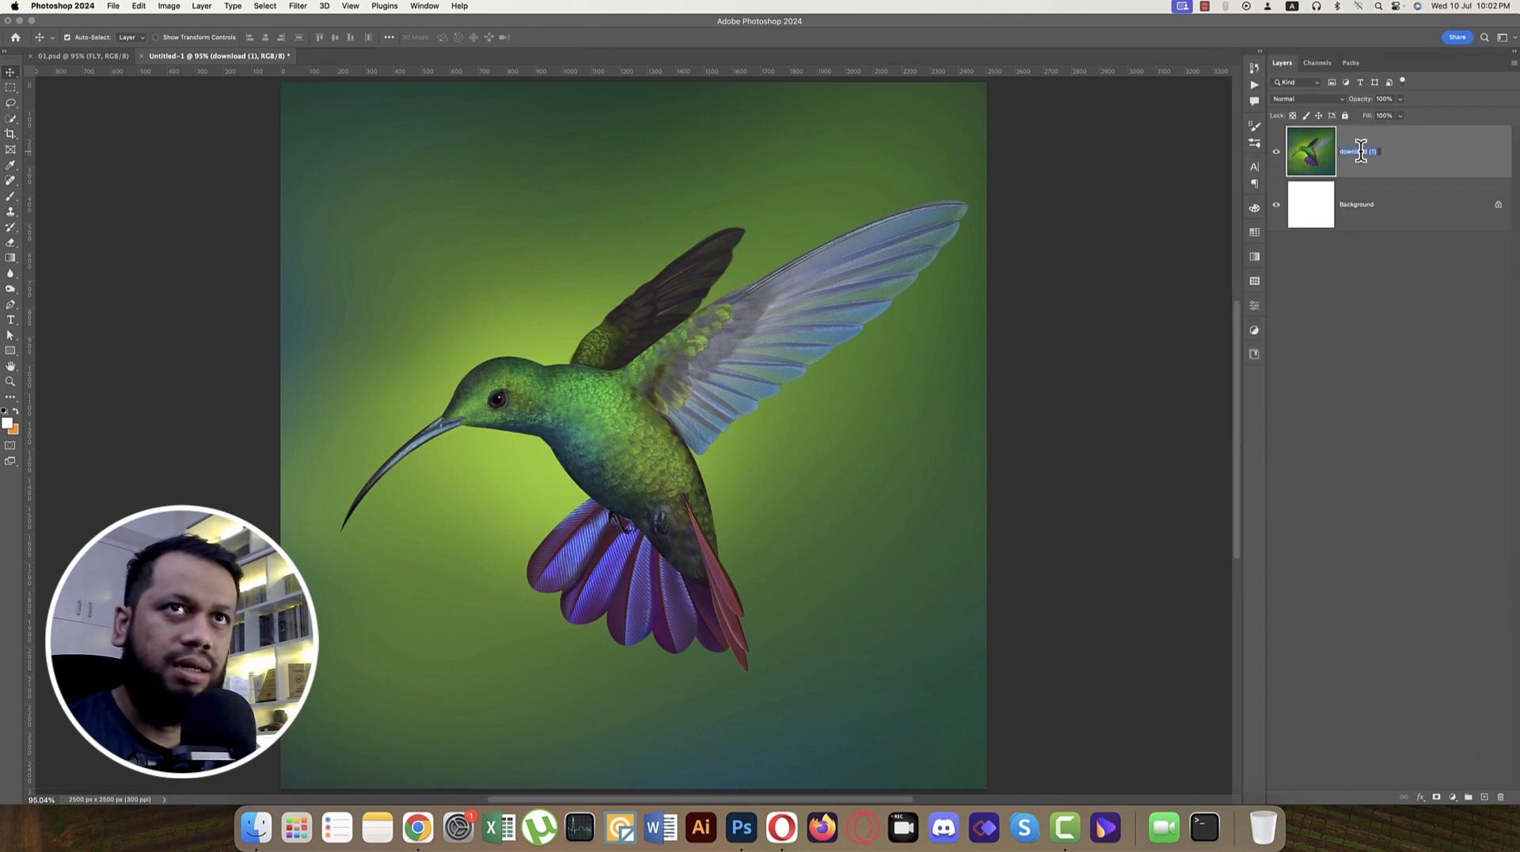
key(Return)
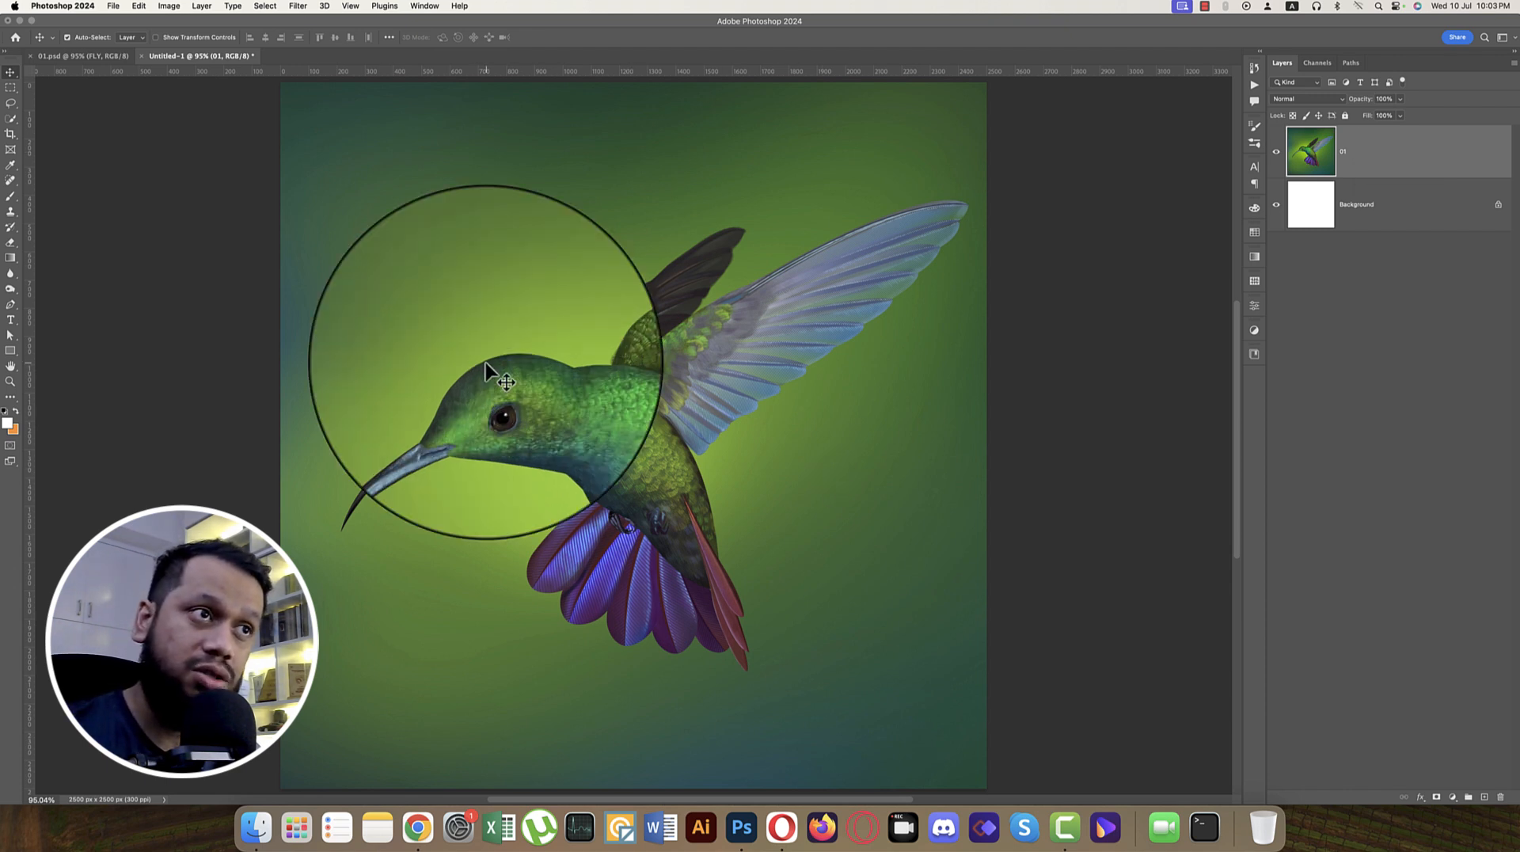
Step: Select the whole hummingbird on layer 01 with the Object Selection tool
click(10, 118)
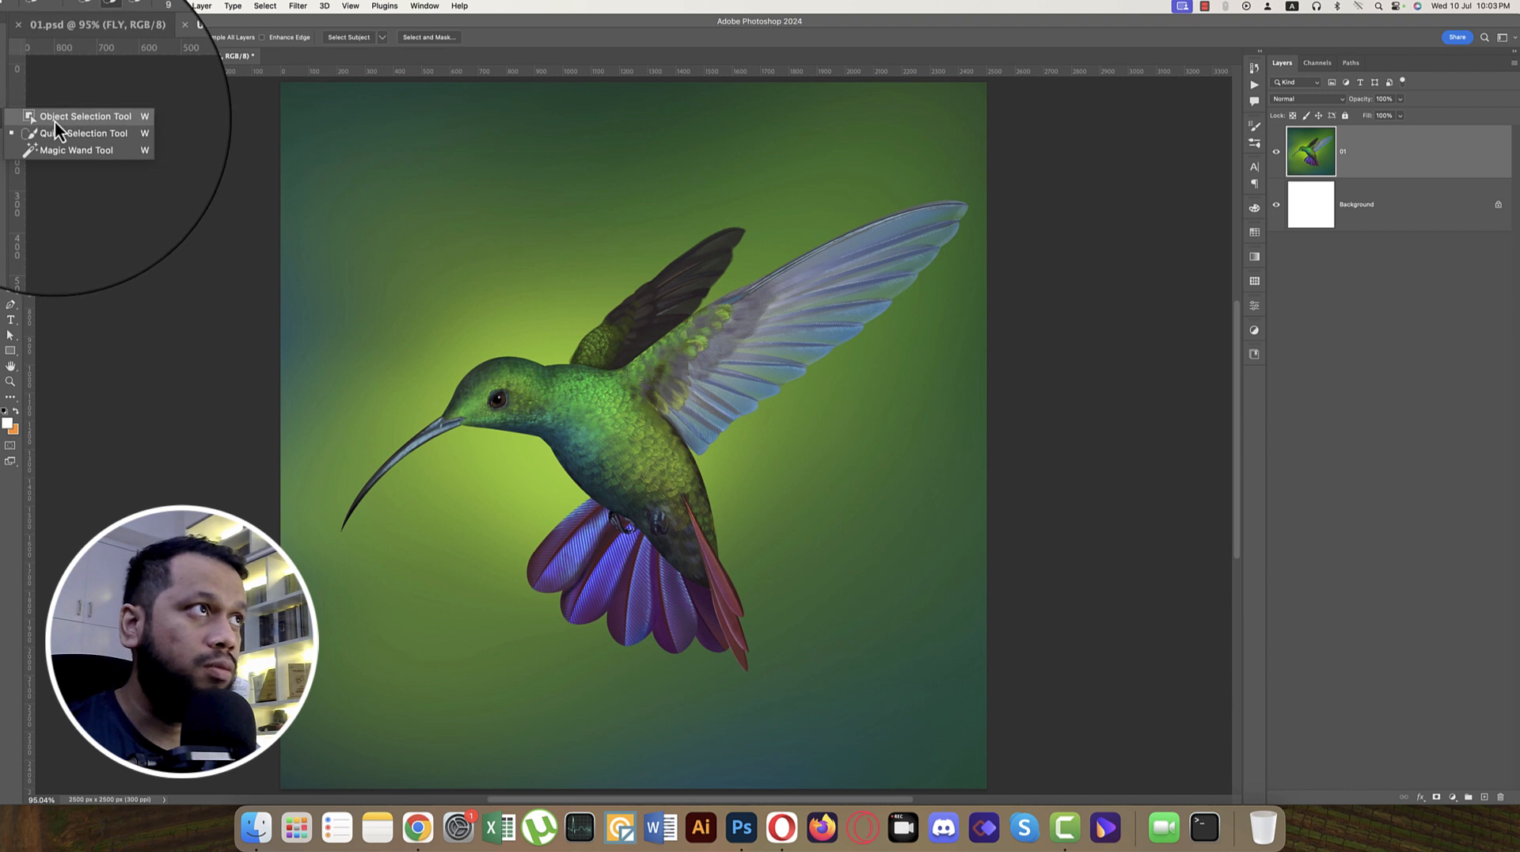
click(54, 117)
drag(390, 234, 924, 644)
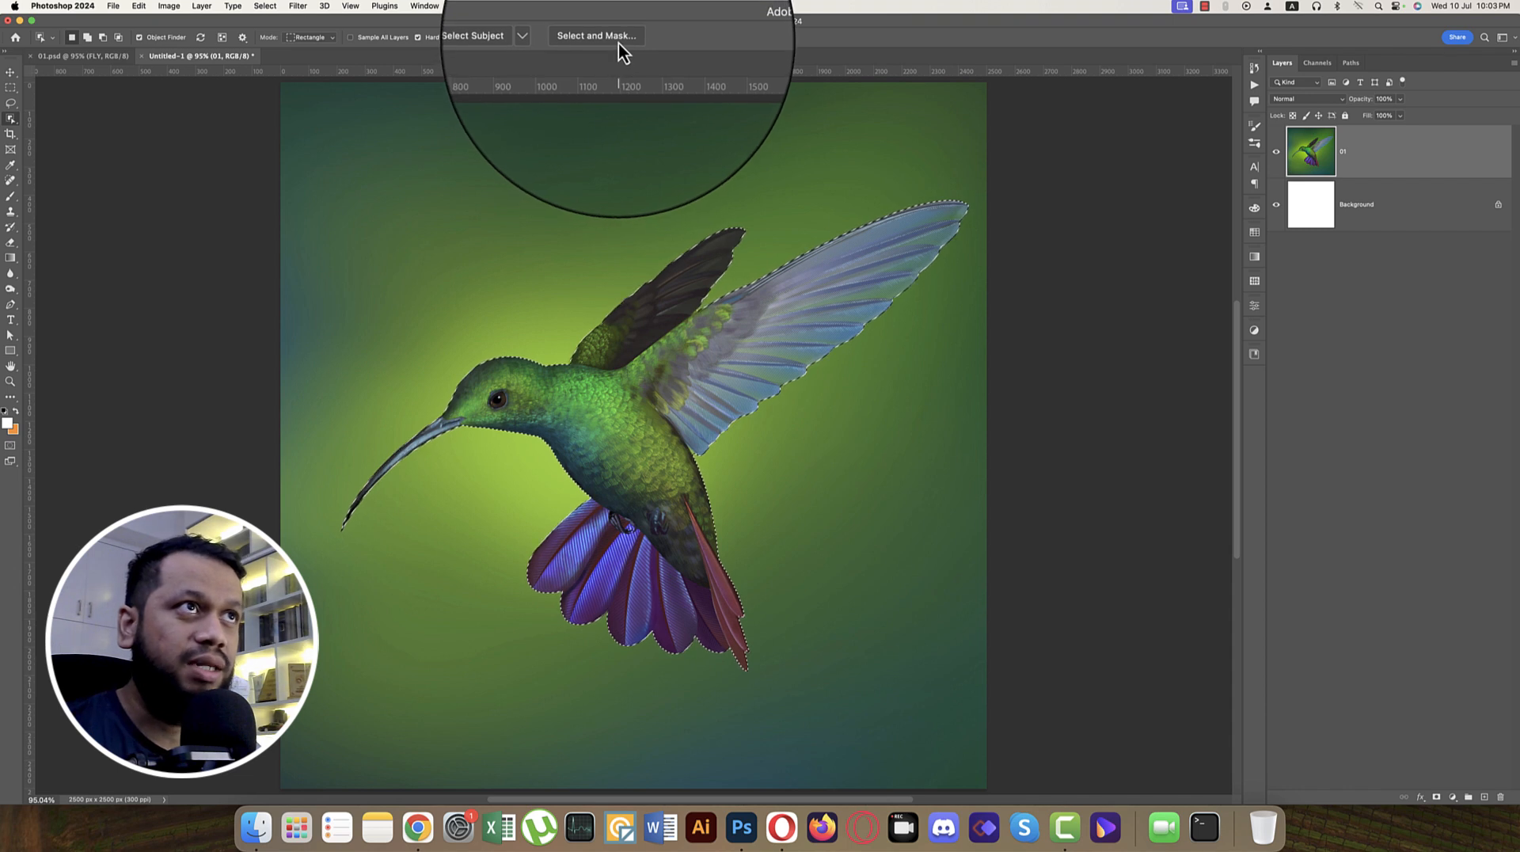
Step: Refine the bird selection in Select and Mask with Shift Edge -10% and Smooth about 26, output as New Layer with Layer Mask
click(619, 42)
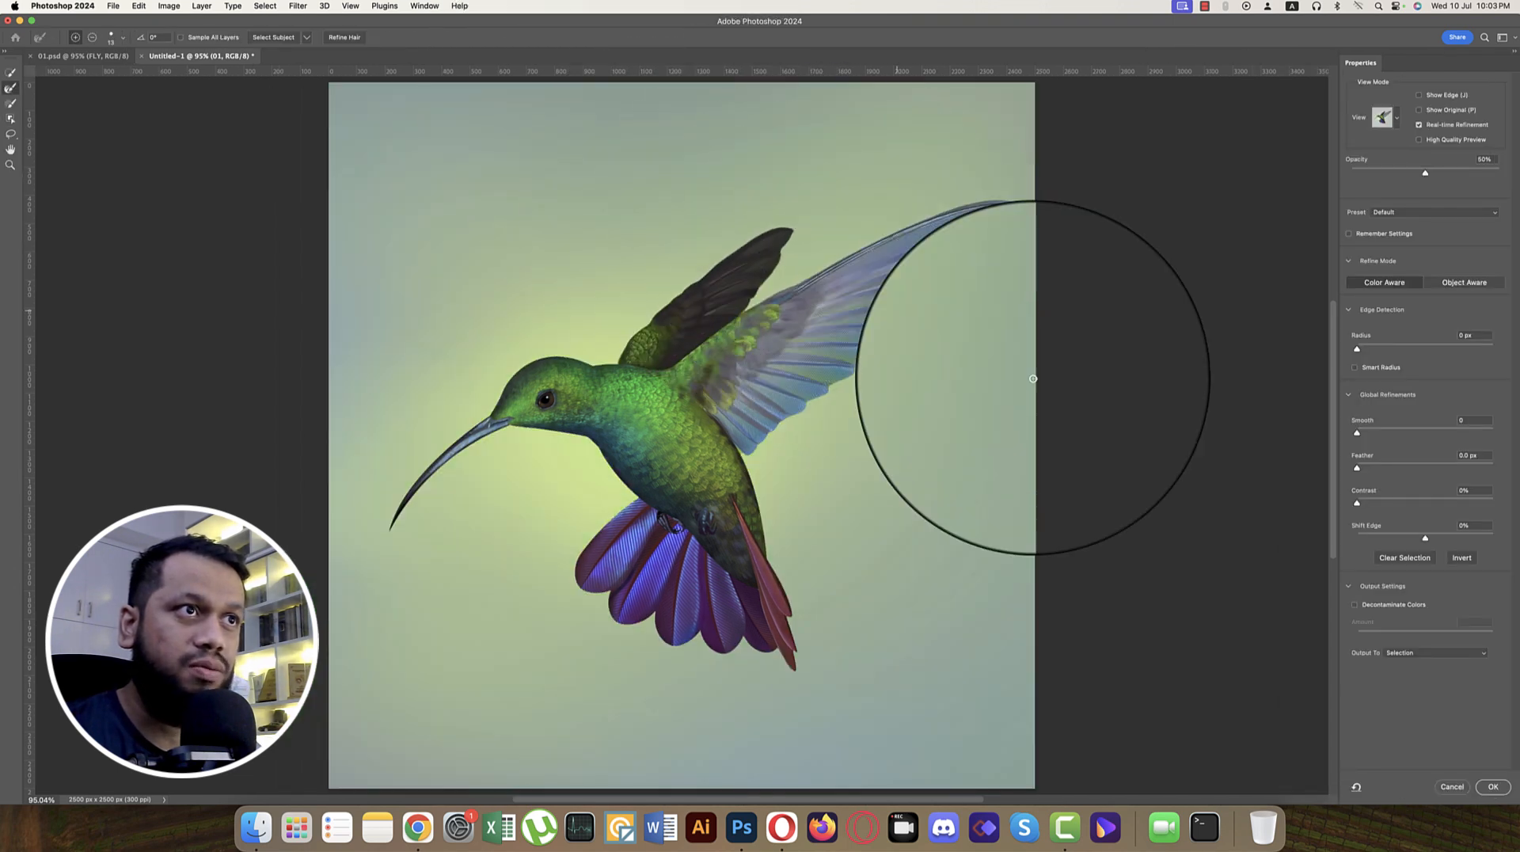
click(1418, 538)
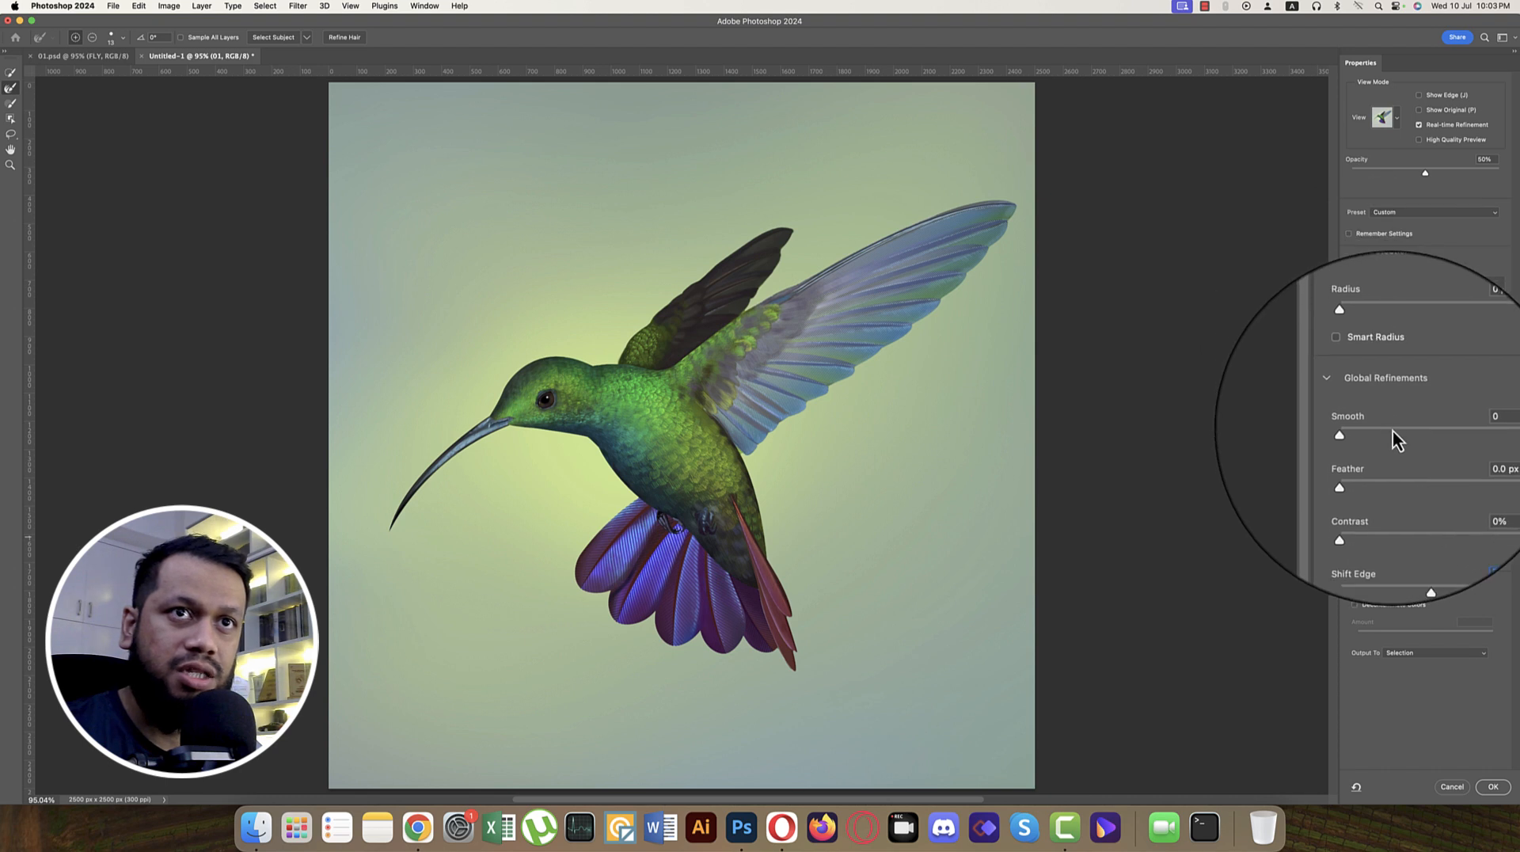
click(1393, 432)
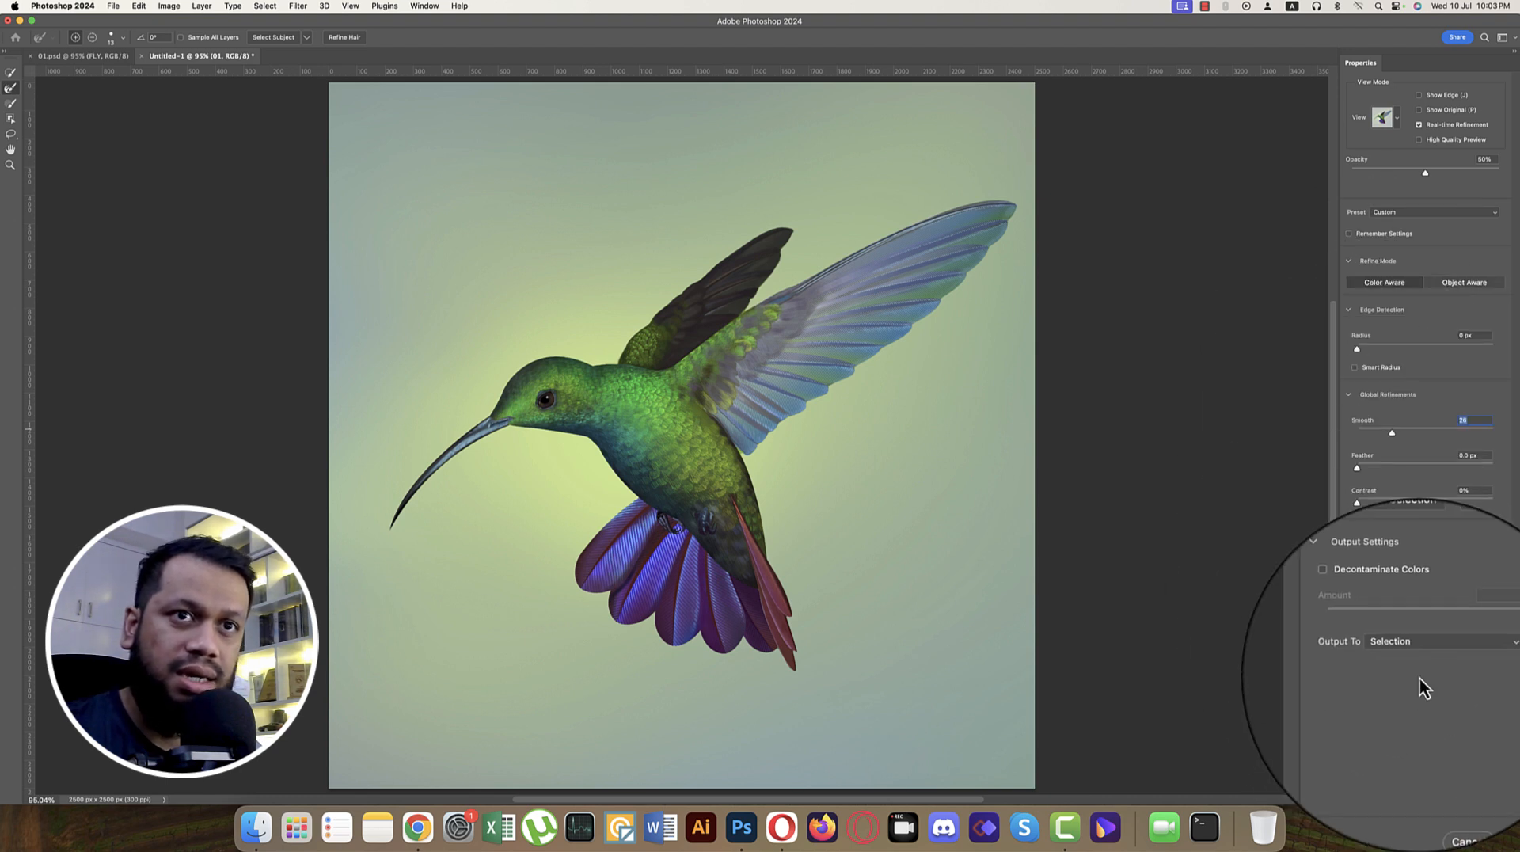
click(1425, 641)
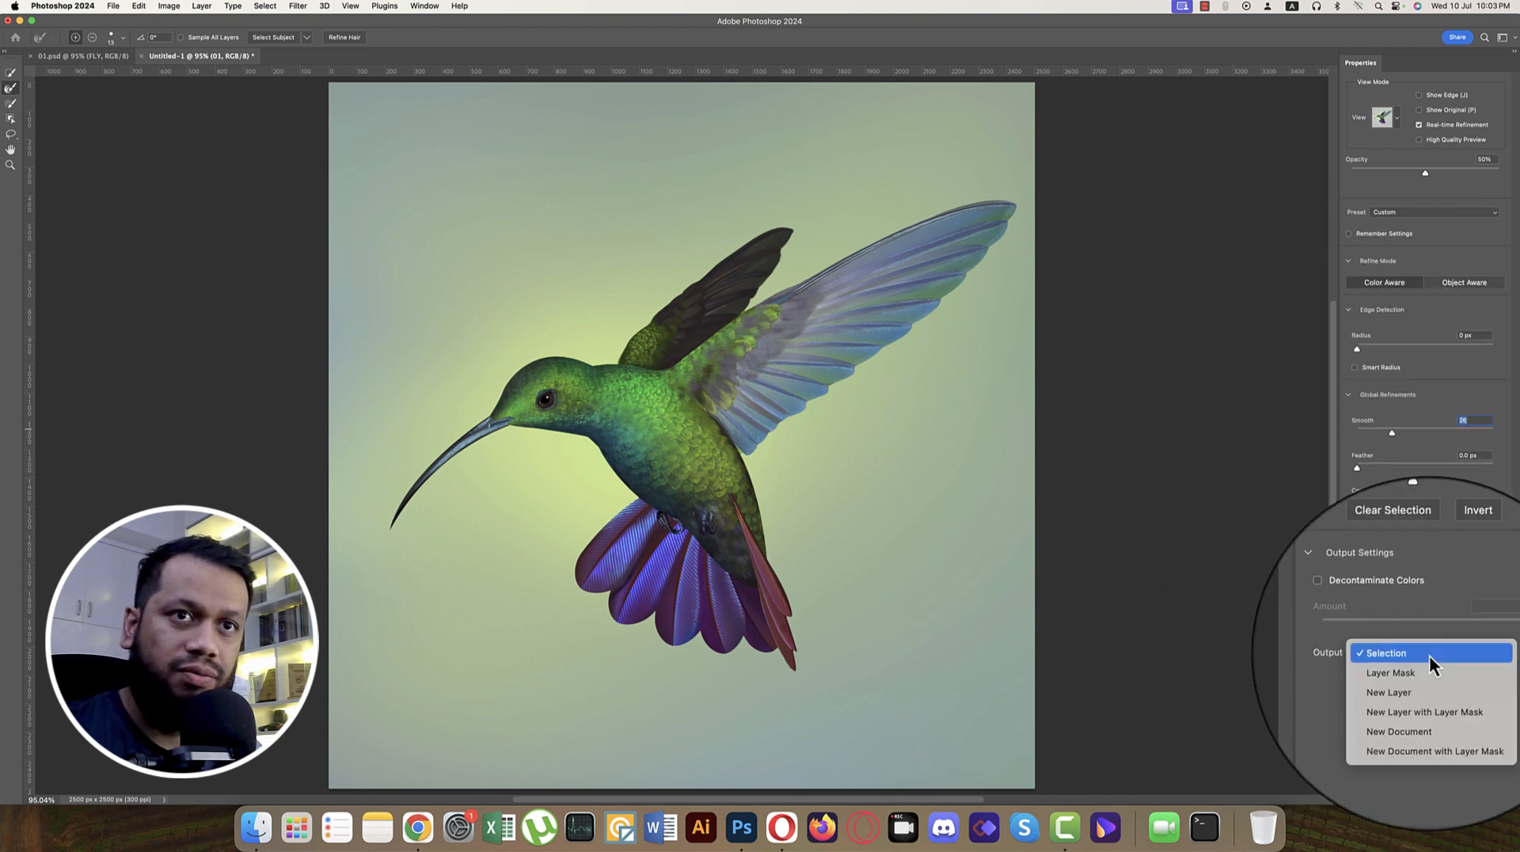
click(1438, 696)
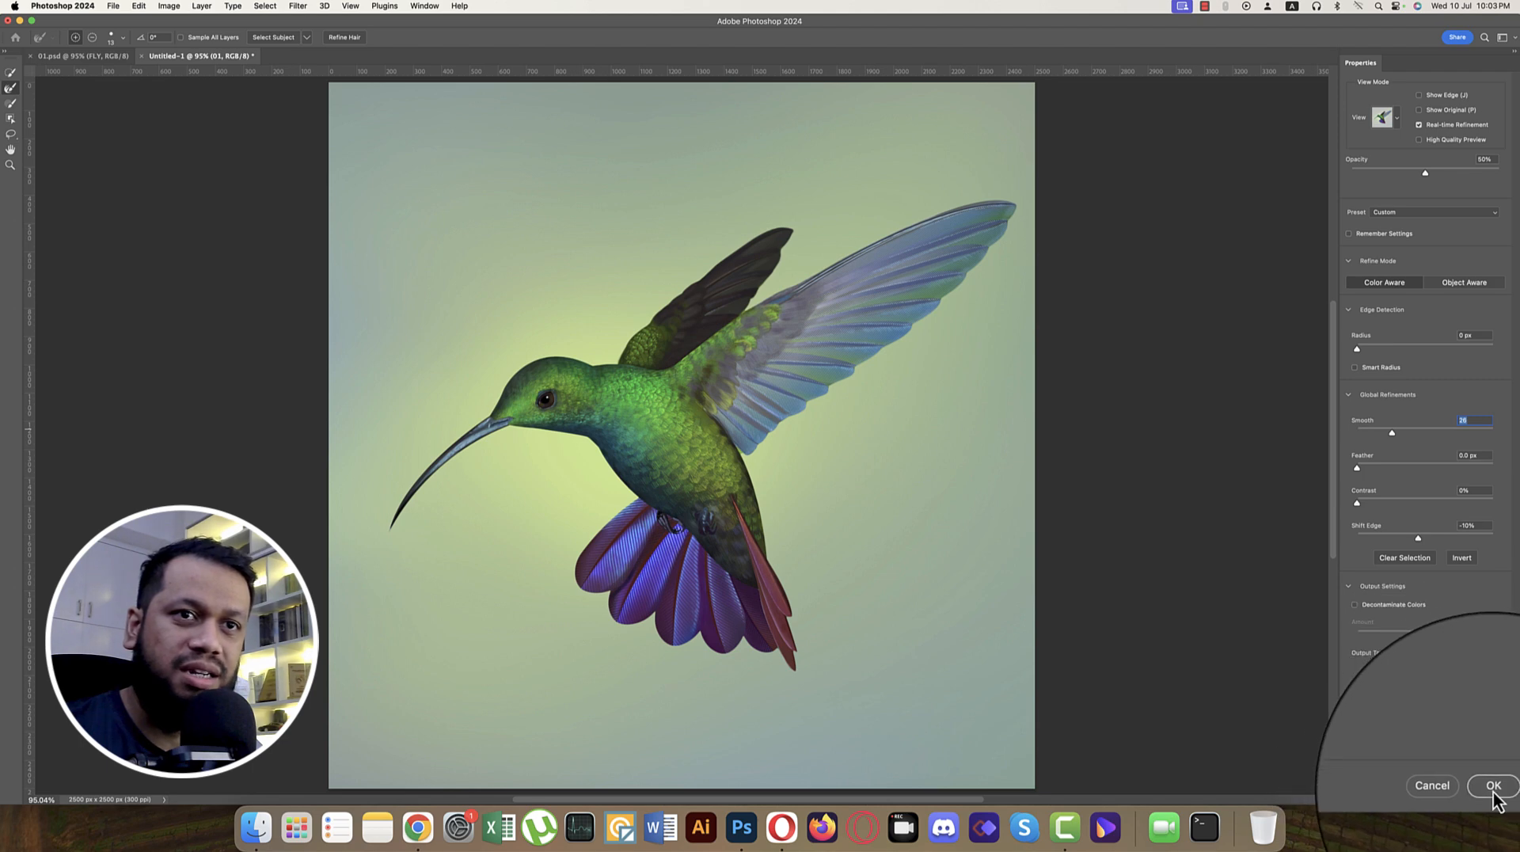
click(1493, 789)
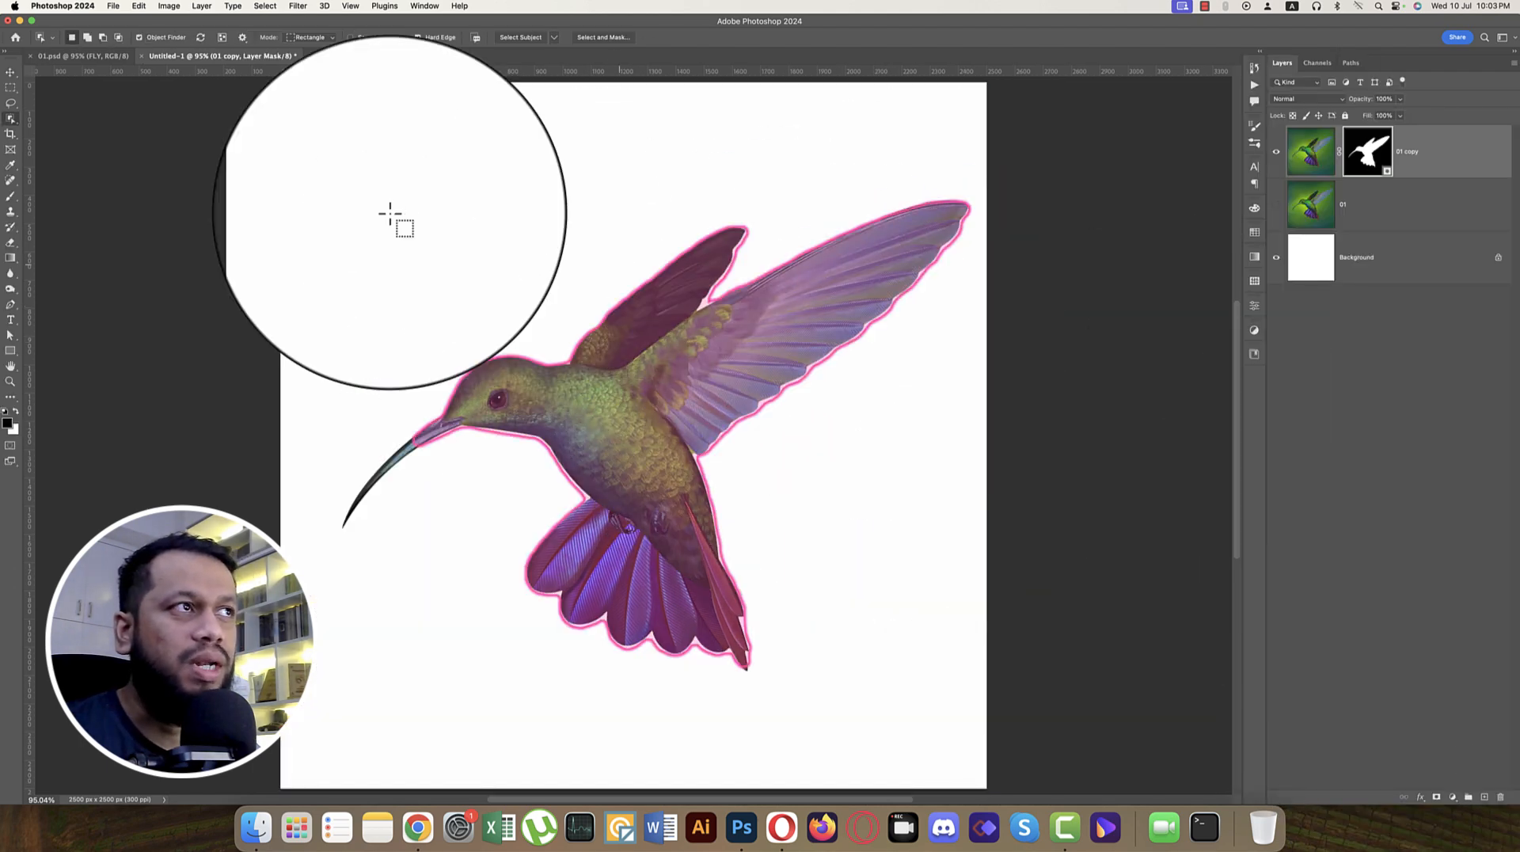
Step: Rename the masked bird copy to musk and, with layer 01 shown again, move it directly beneath layer 01
click(11, 72)
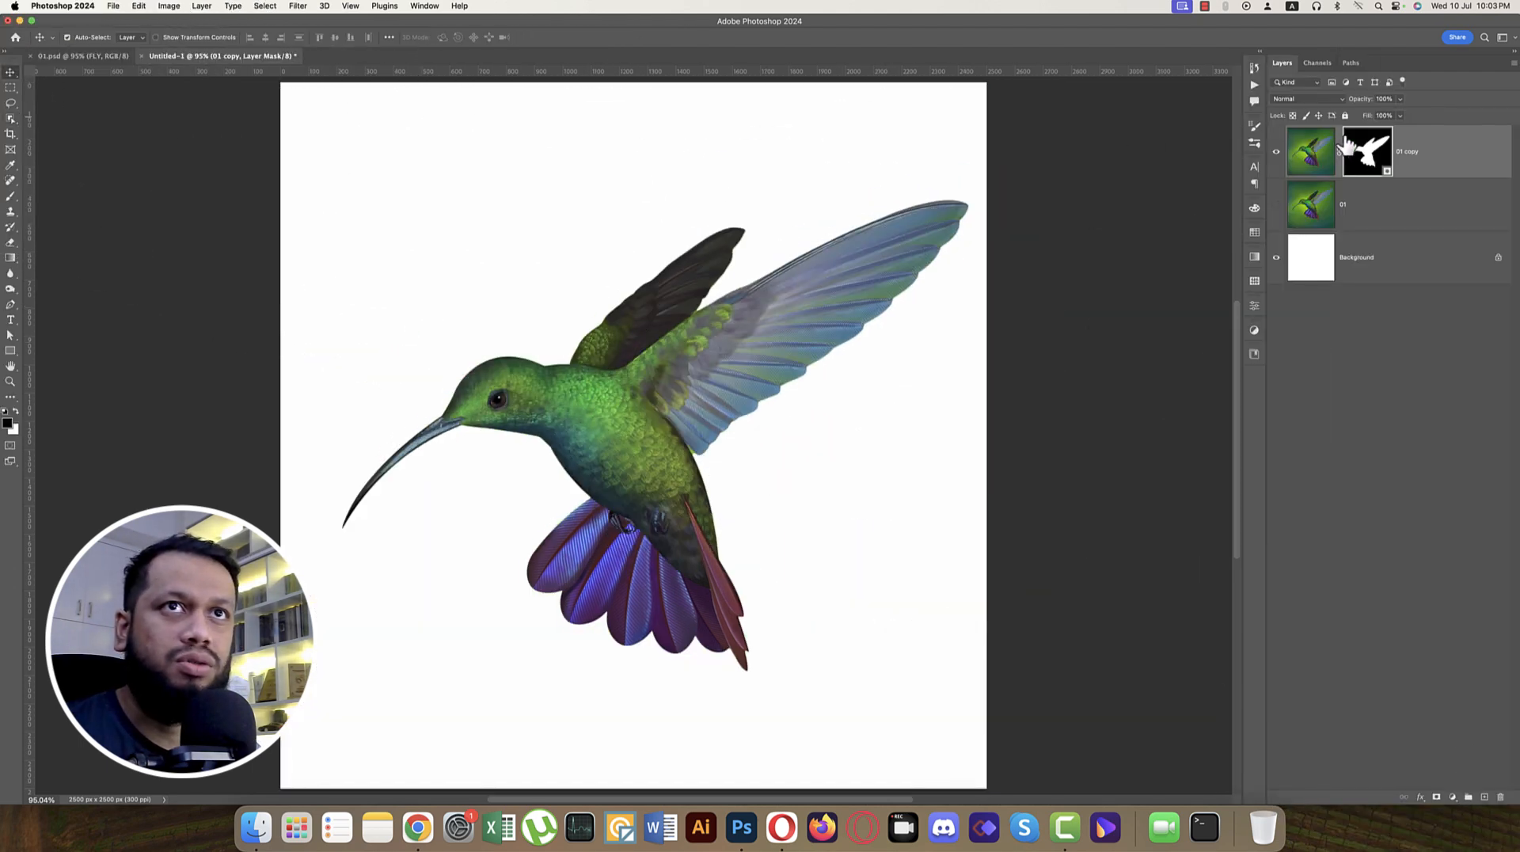
double_click(1405, 152)
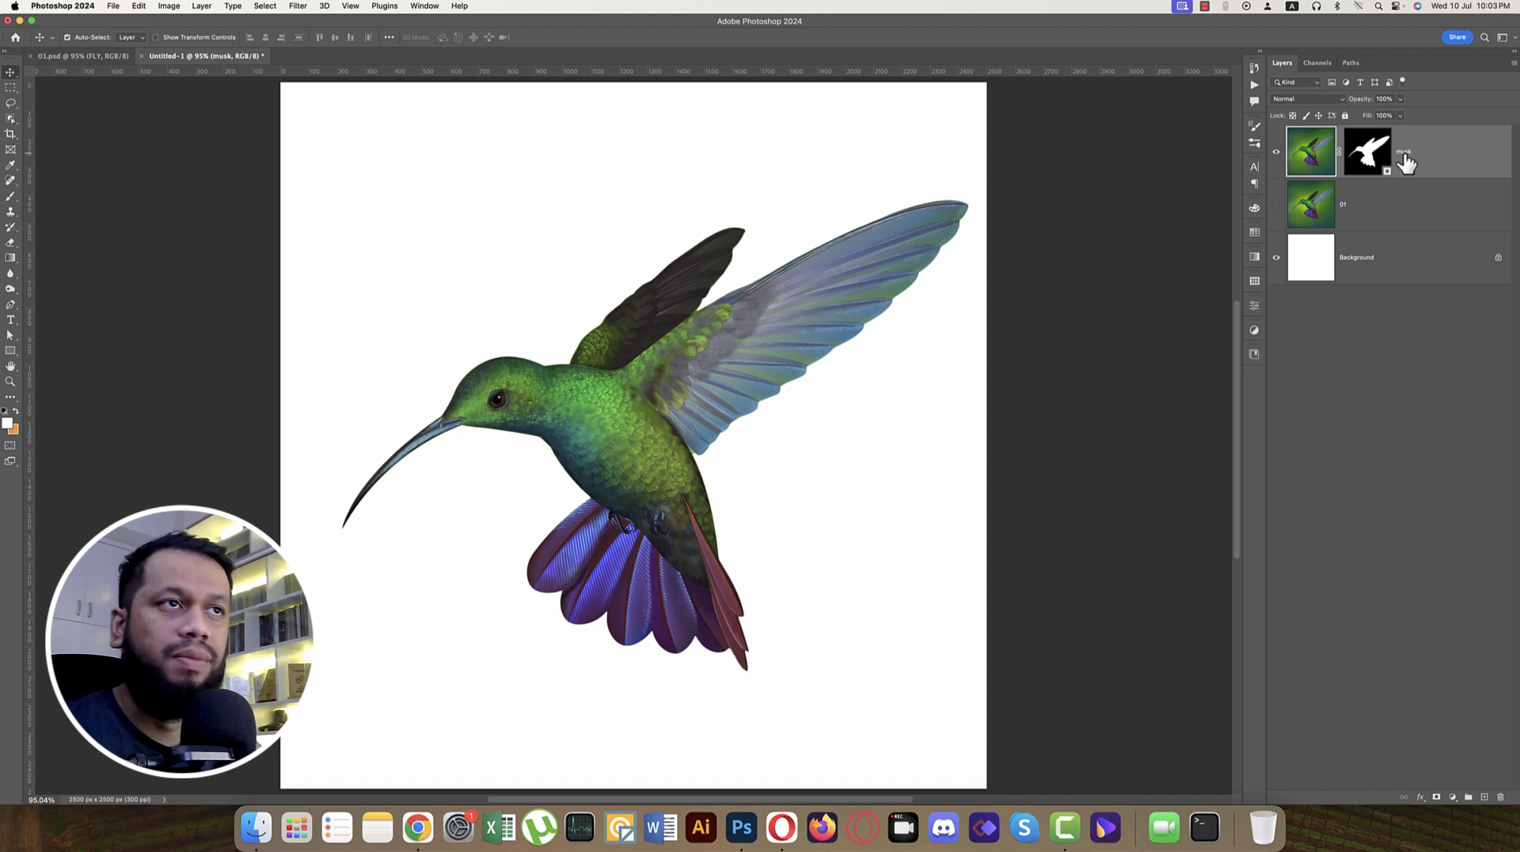
click(1276, 205)
click(1384, 214)
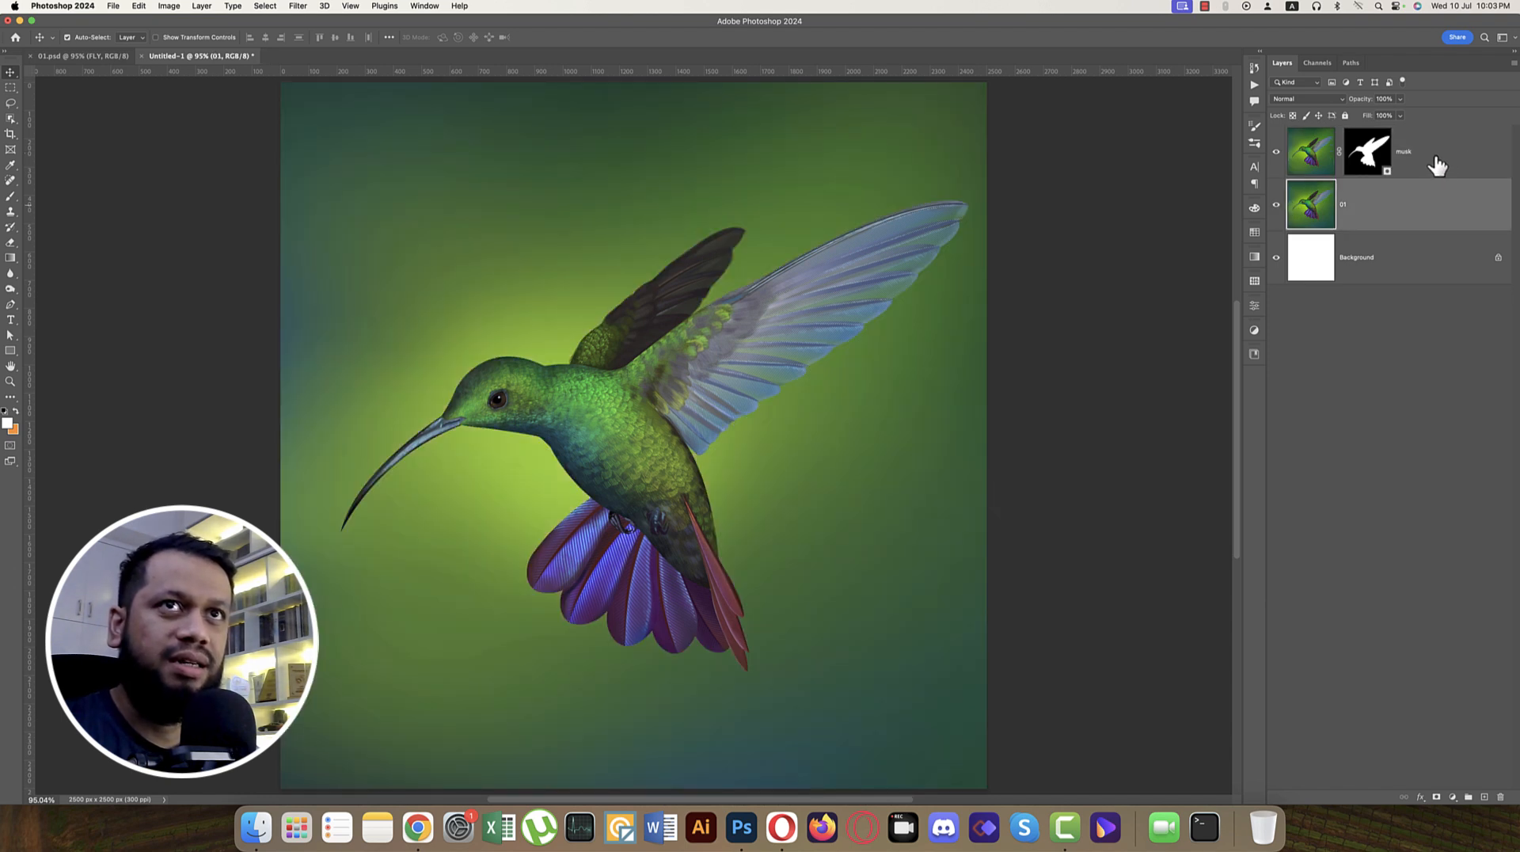
drag(1437, 165, 1438, 211)
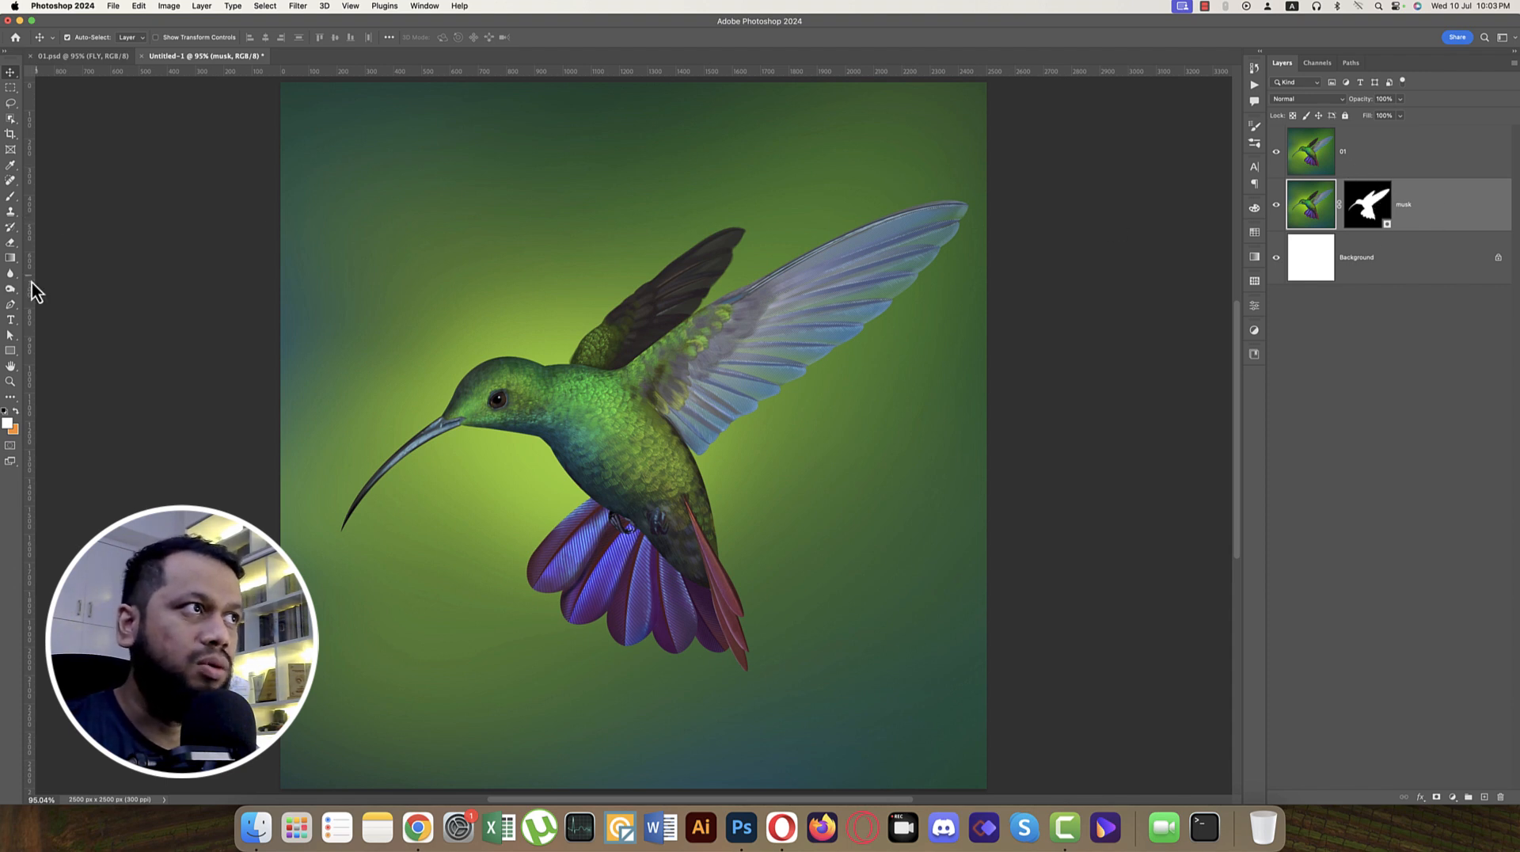
Step: Add the text FLOY over the bird's head on a new text layer between layers 01 and musk
click(12, 320)
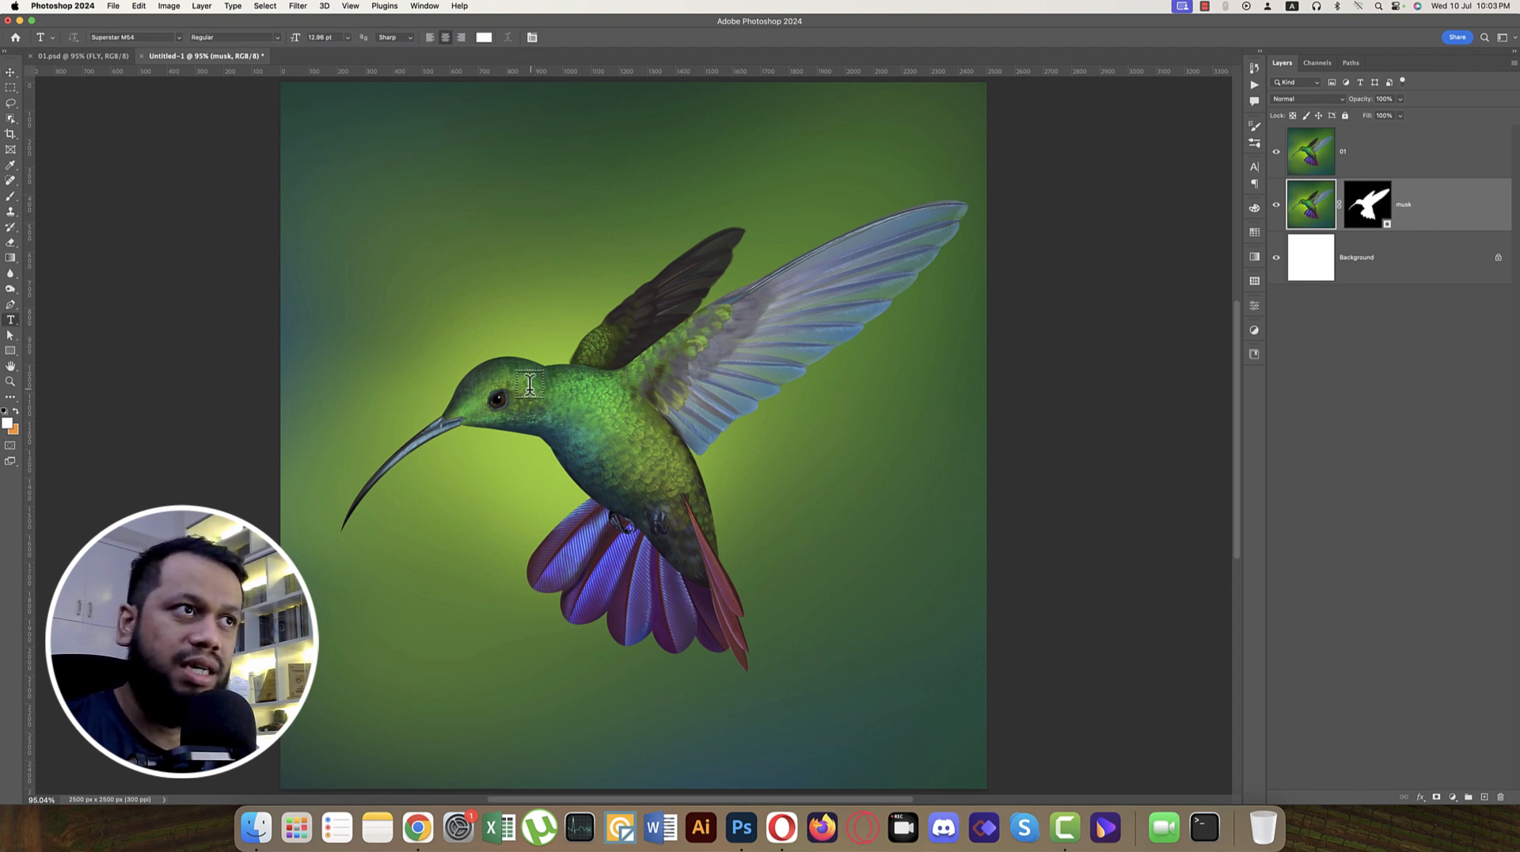
key(BackSpace)
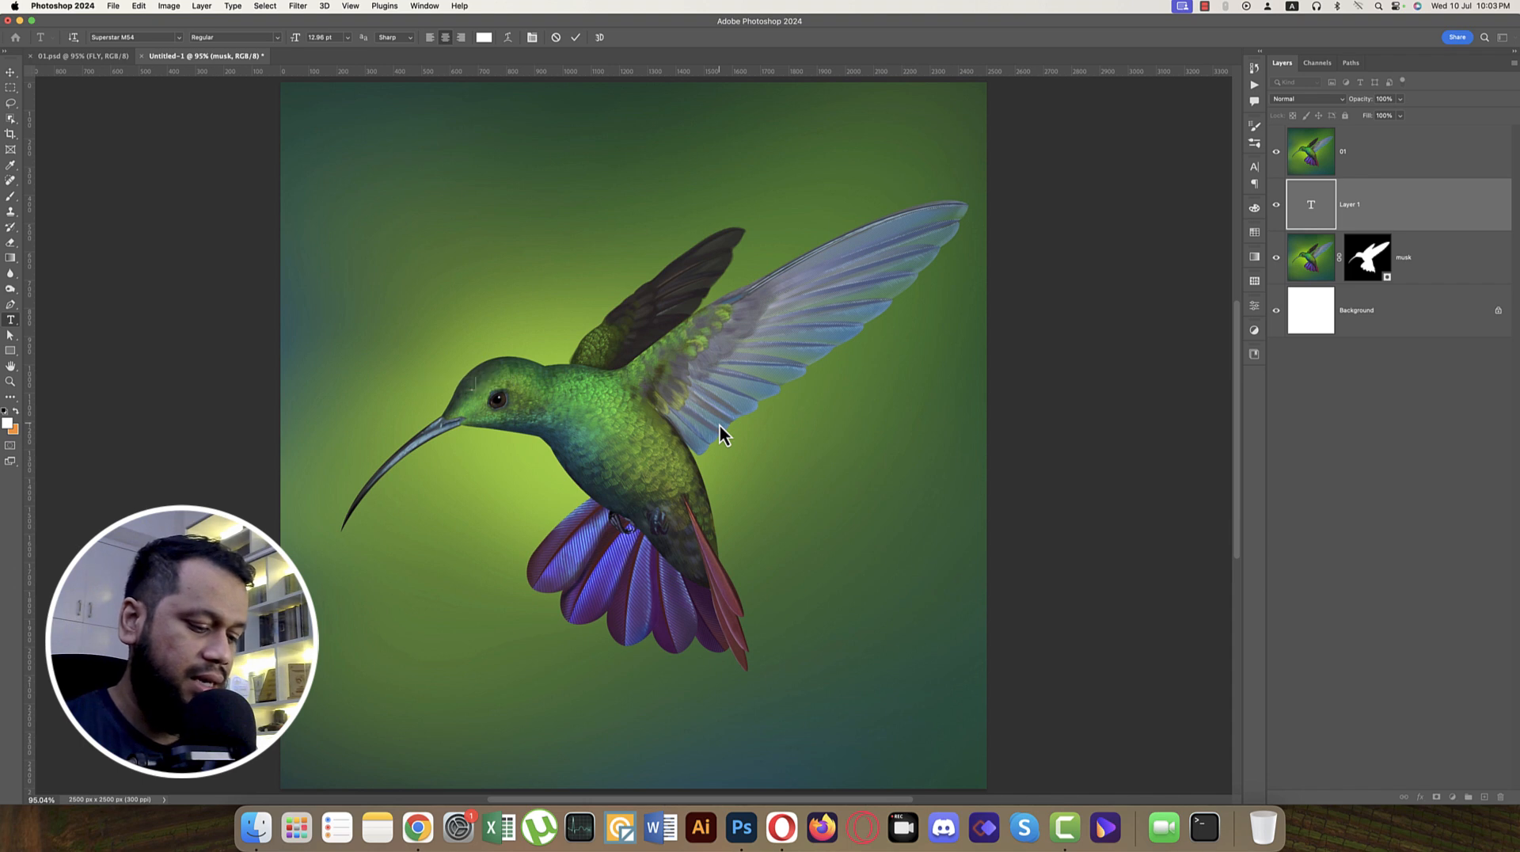
text(FLY)
key(super+a)
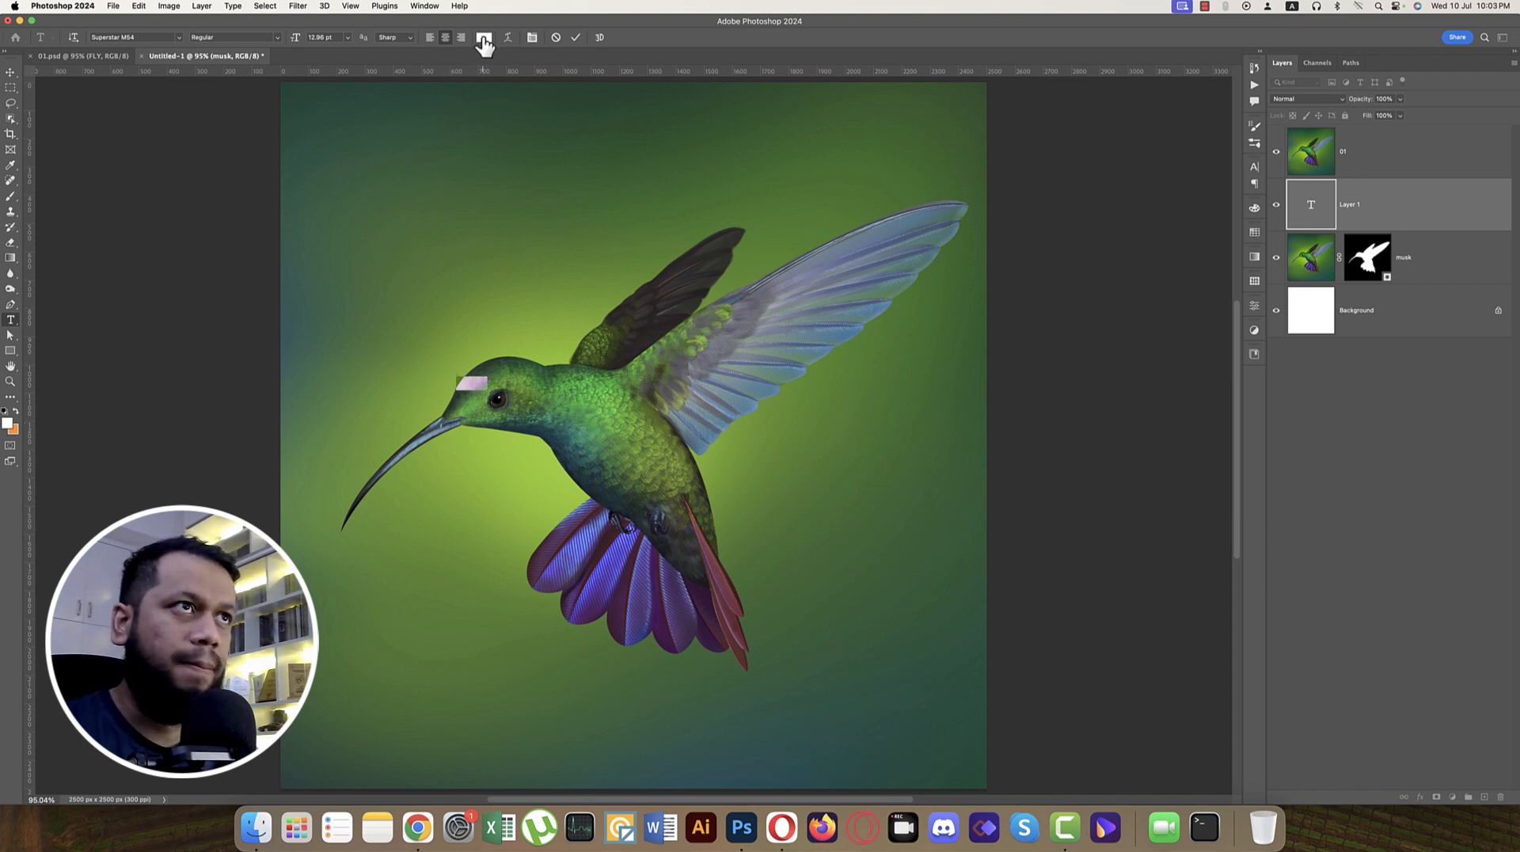
Step: With layer 01 hidden, enlarge the FLOY text to about 208 pt and position it near the canvas centre
click(1277, 154)
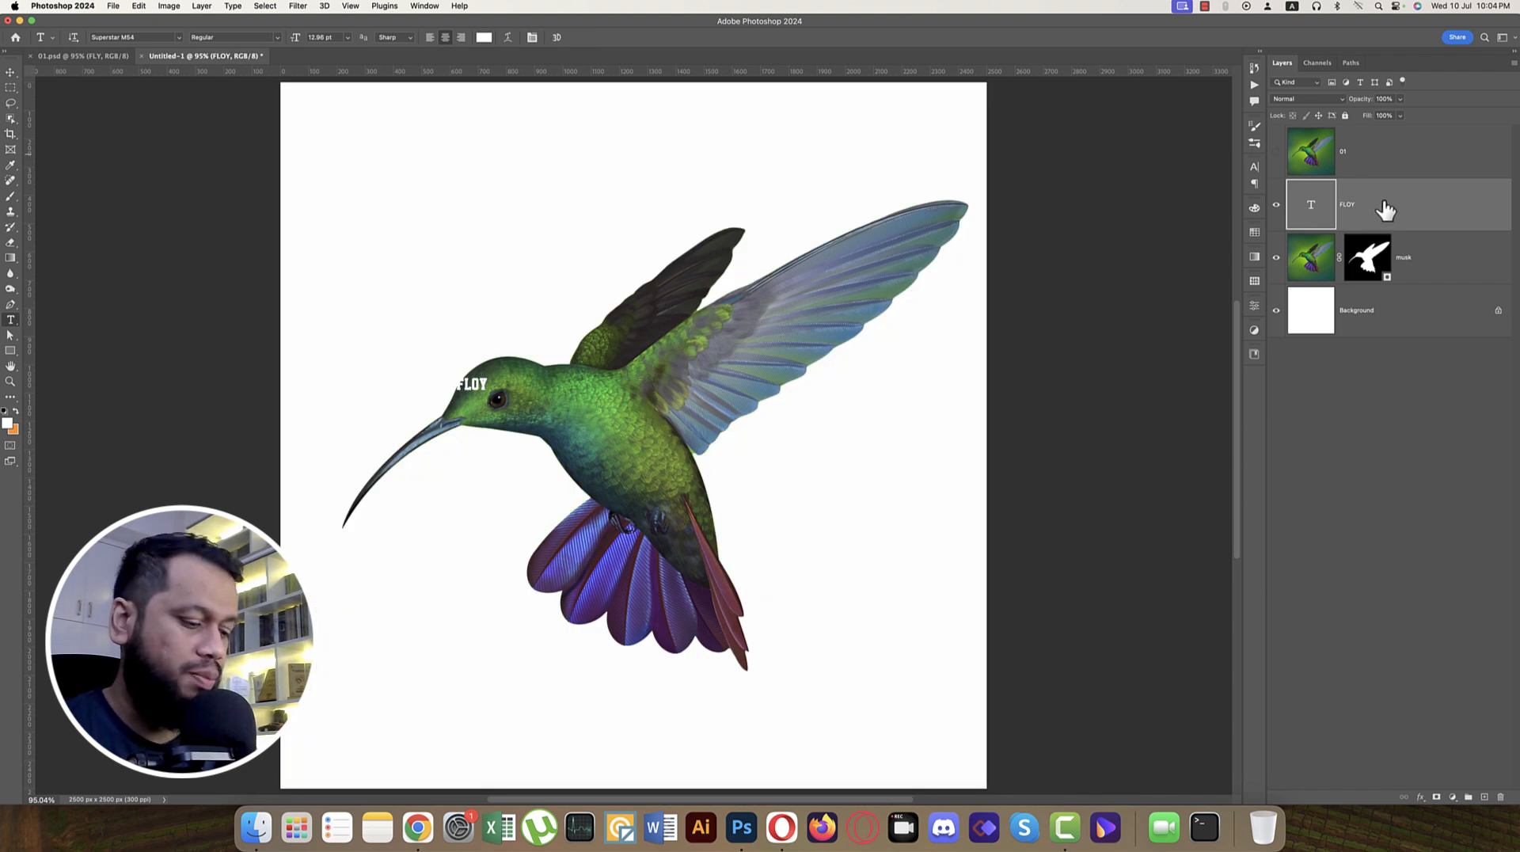
key(super+t)
drag(489, 394, 949, 599)
drag(786, 525, 702, 472)
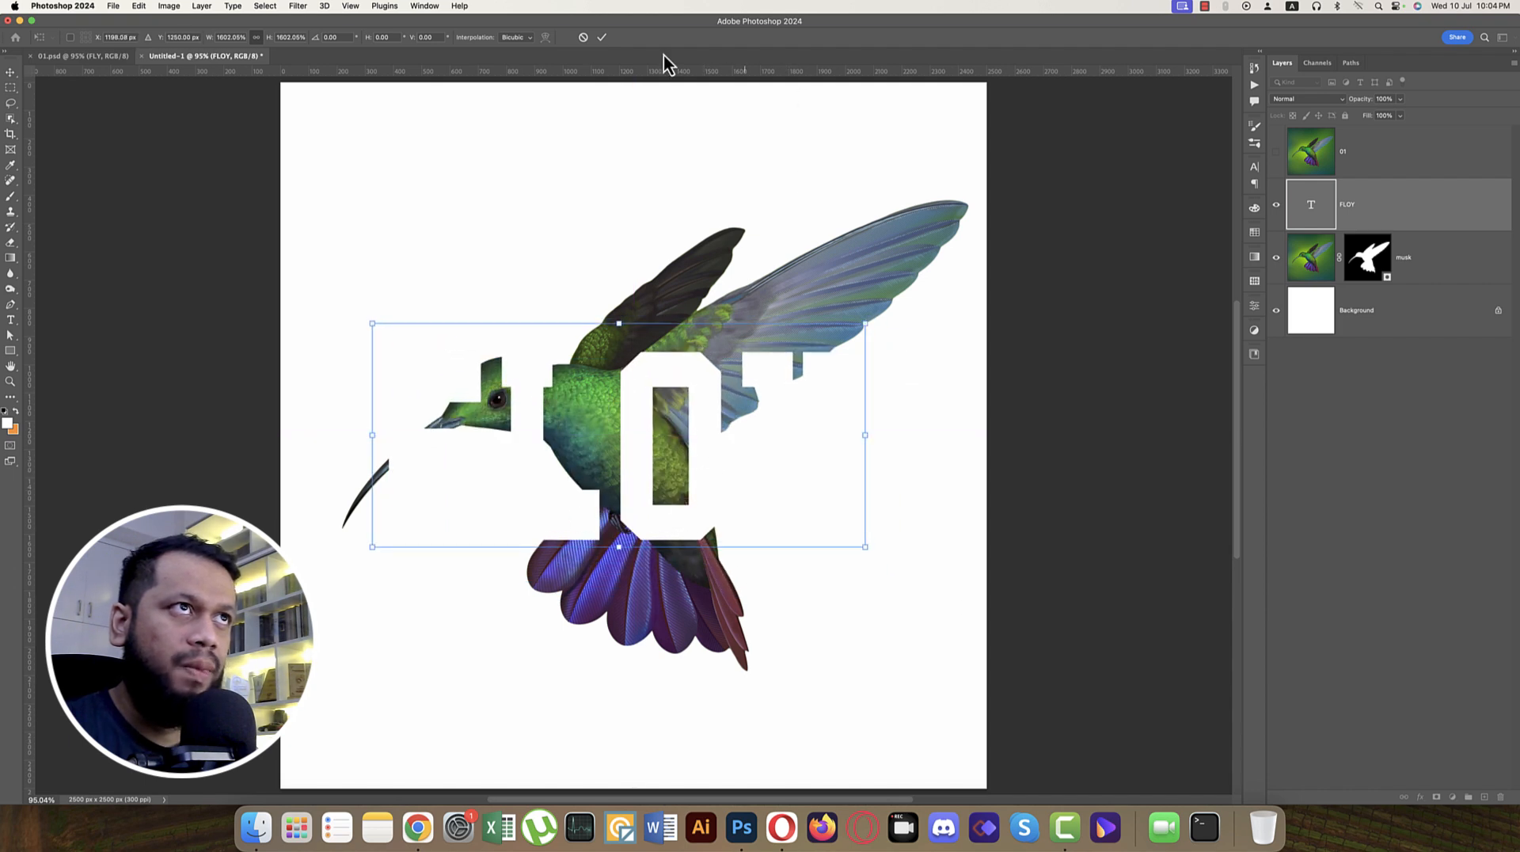
click(601, 39)
Step: Show layer 01 again and clip it to the FLOY text layer with a clipping mask
click(1275, 152)
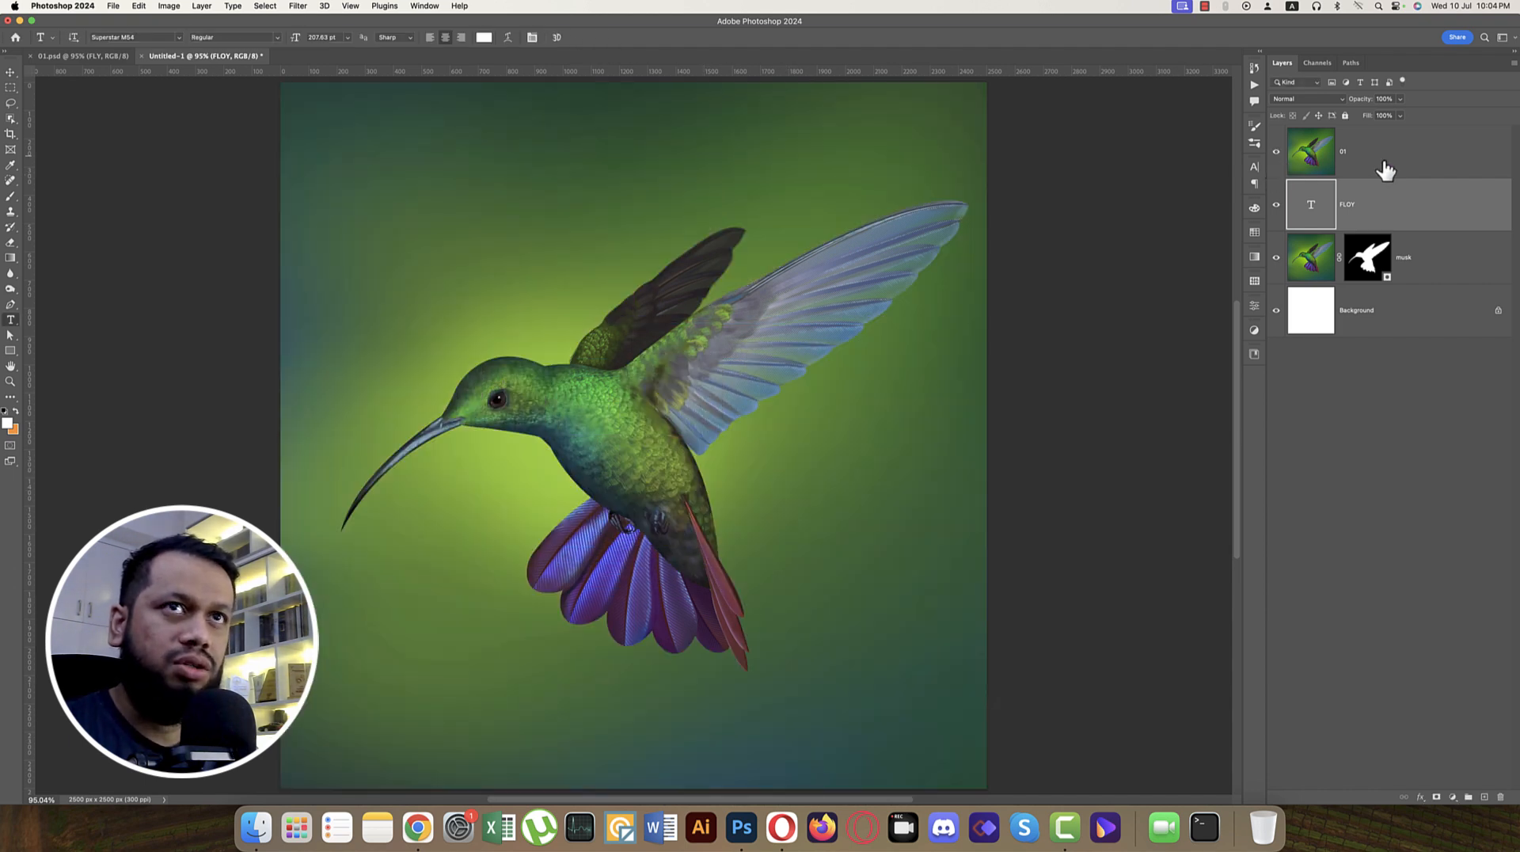
click(1394, 163)
right_click(1397, 155)
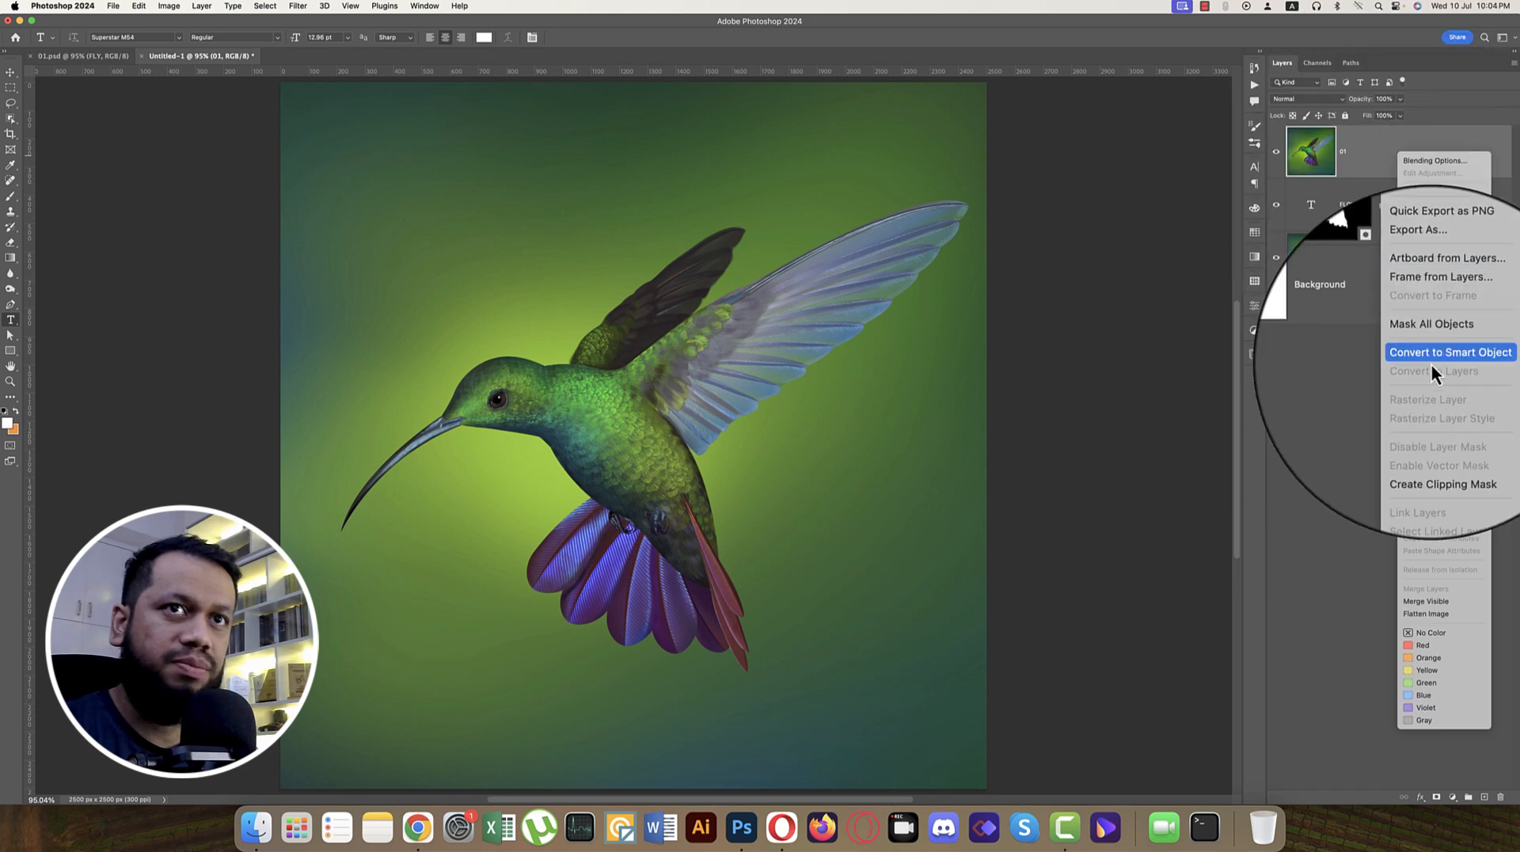
click(1434, 445)
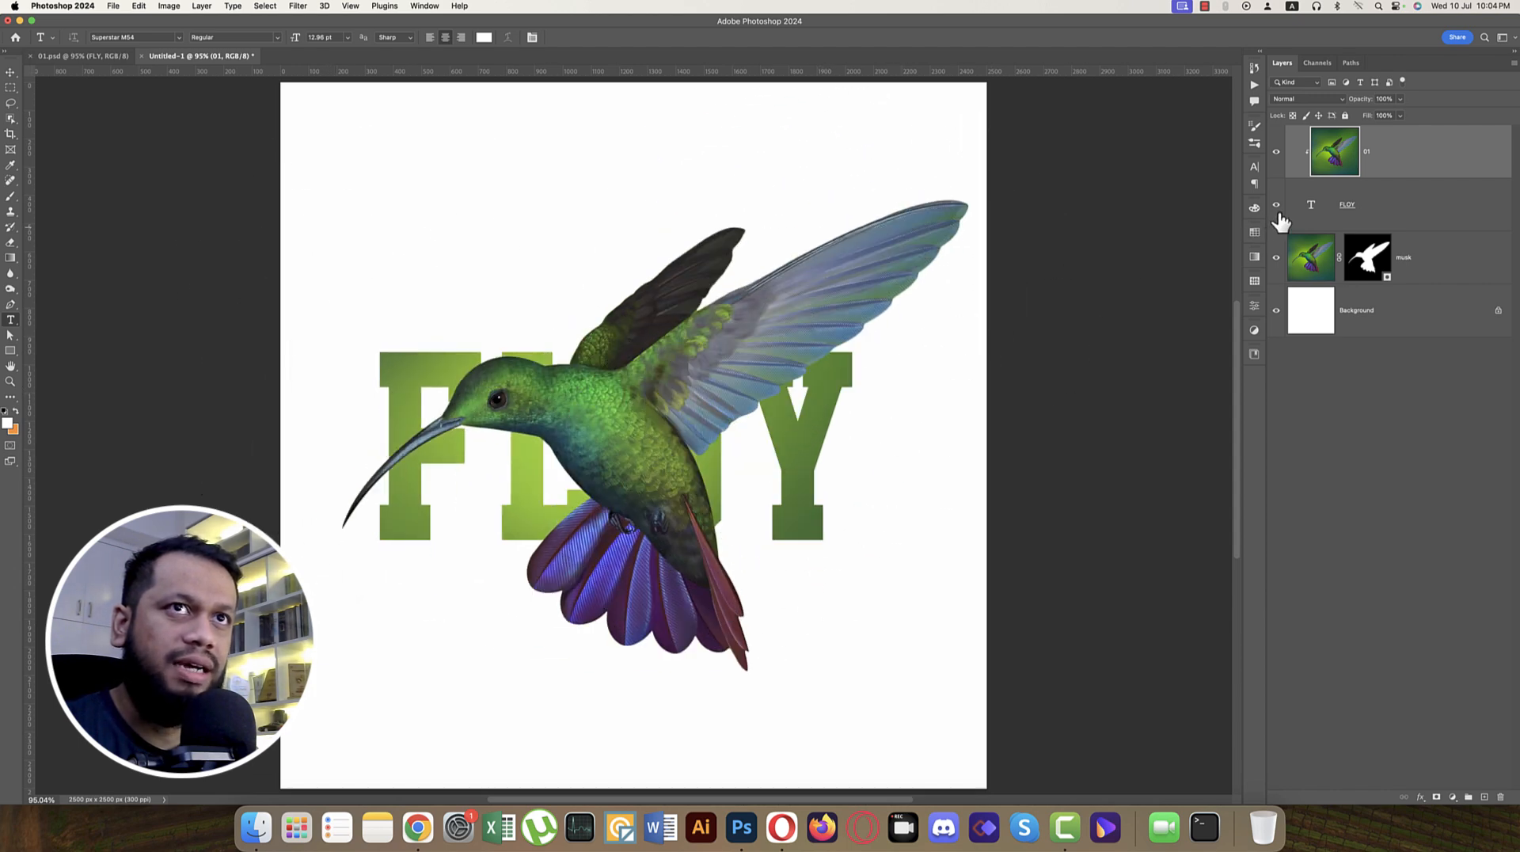
Step: Browse the available fonts for the FLOY text layer and change its font to Evil Empire
click(1327, 212)
click(1254, 168)
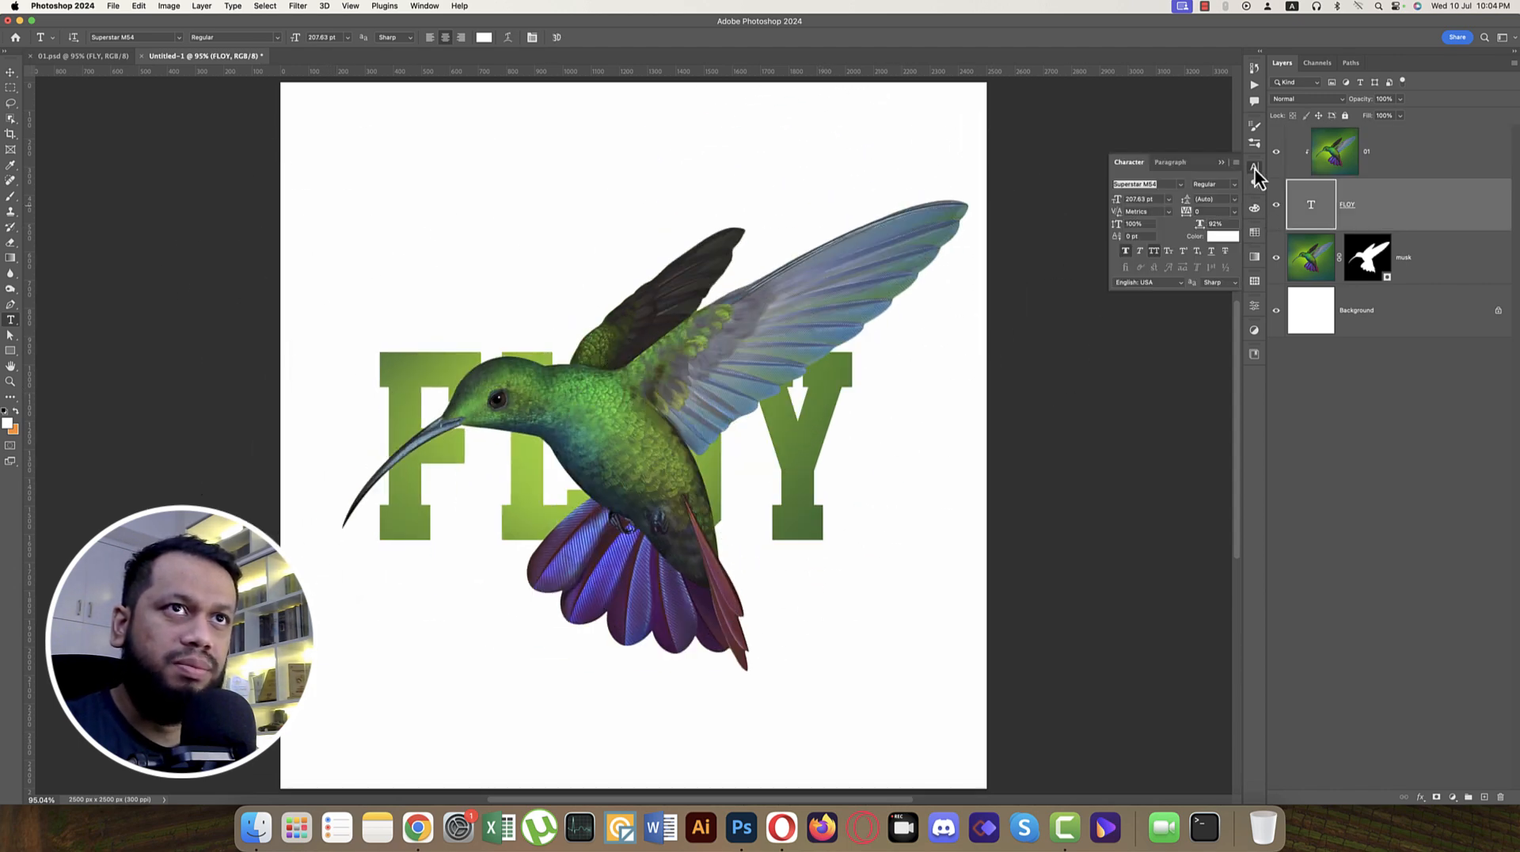
click(1181, 185)
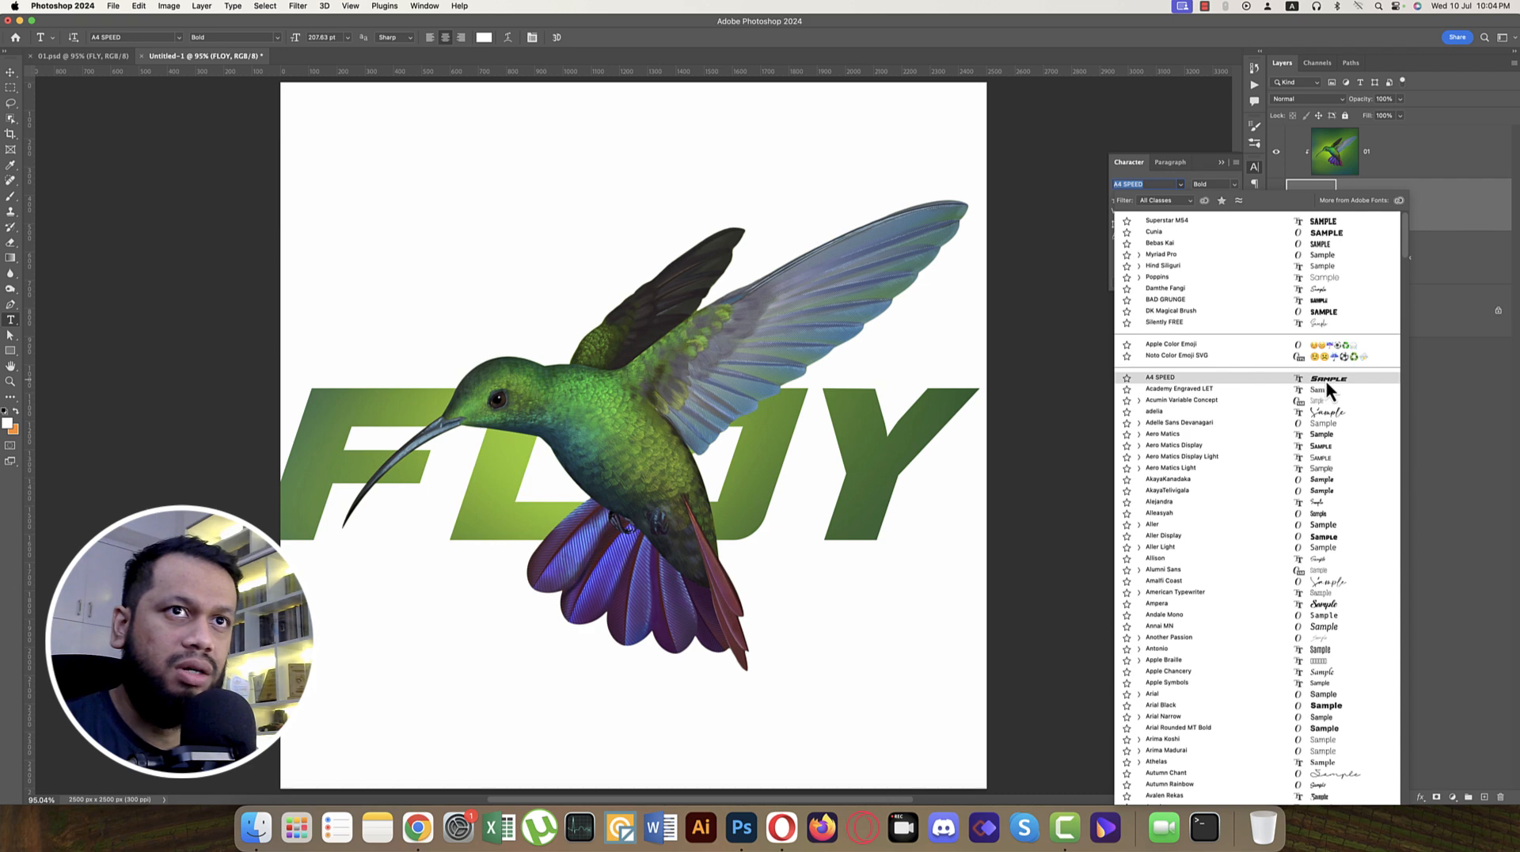
scroll(1326, 382, down, 10)
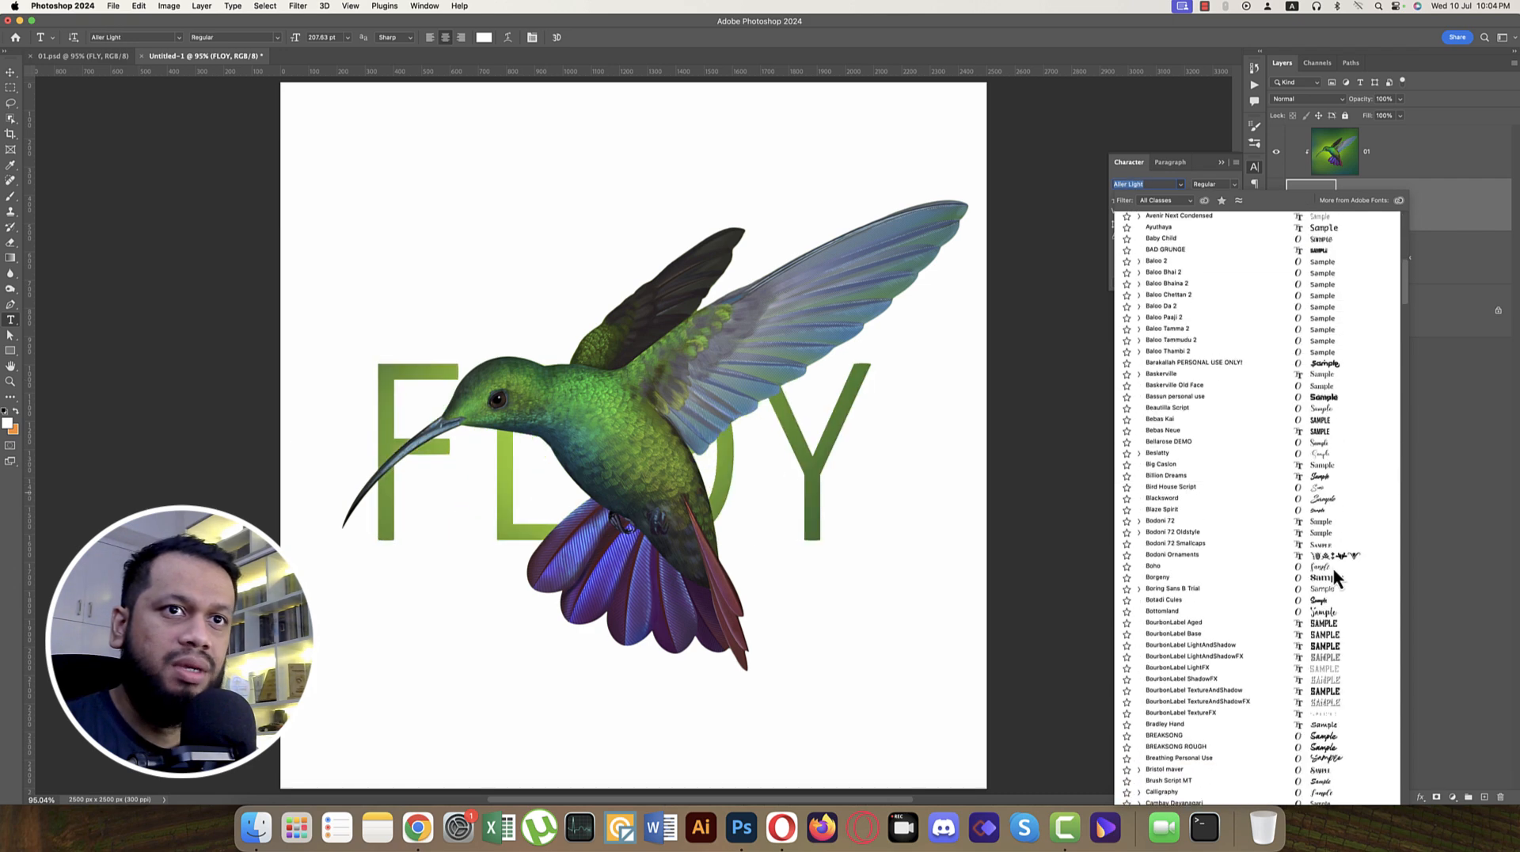
scroll(1320, 627, down, 10)
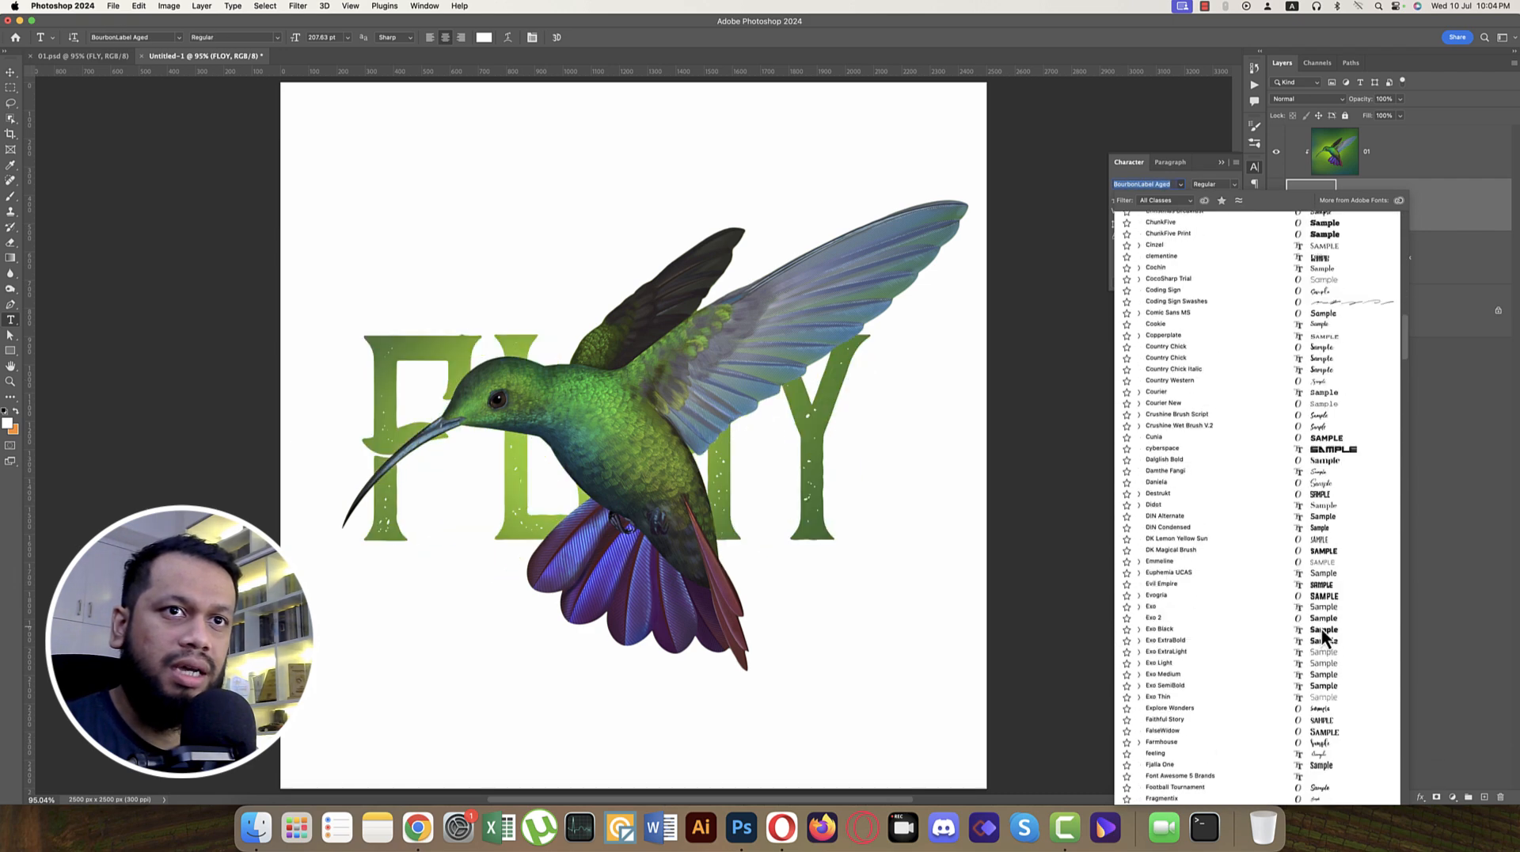
click(1321, 587)
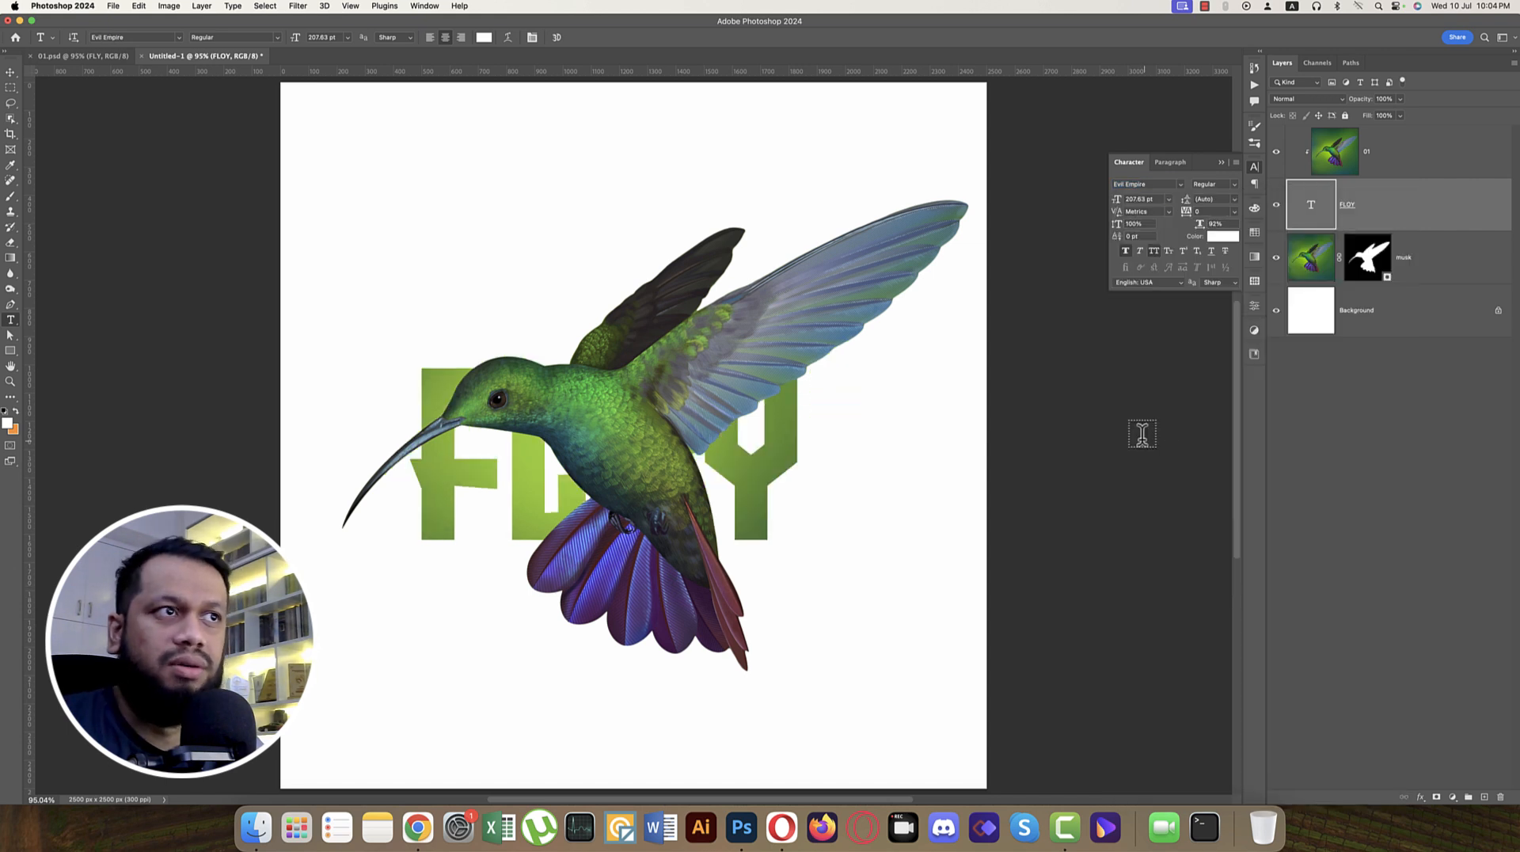
Step: Add a 20 px white outside stroke to the FLOY text layer as a layer style
right_click(1418, 220)
click(1382, 179)
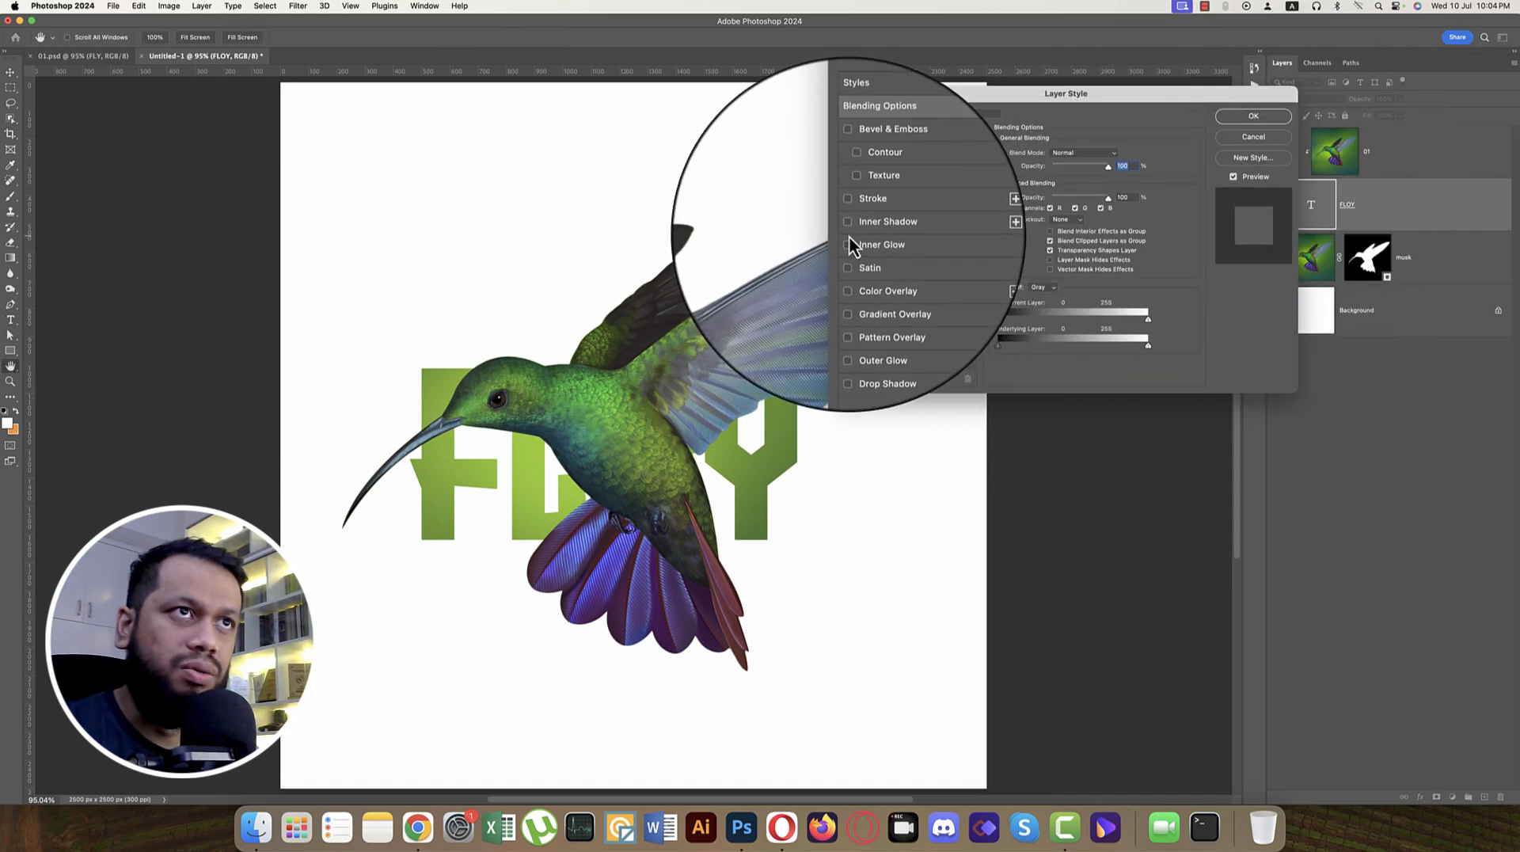
click(848, 209)
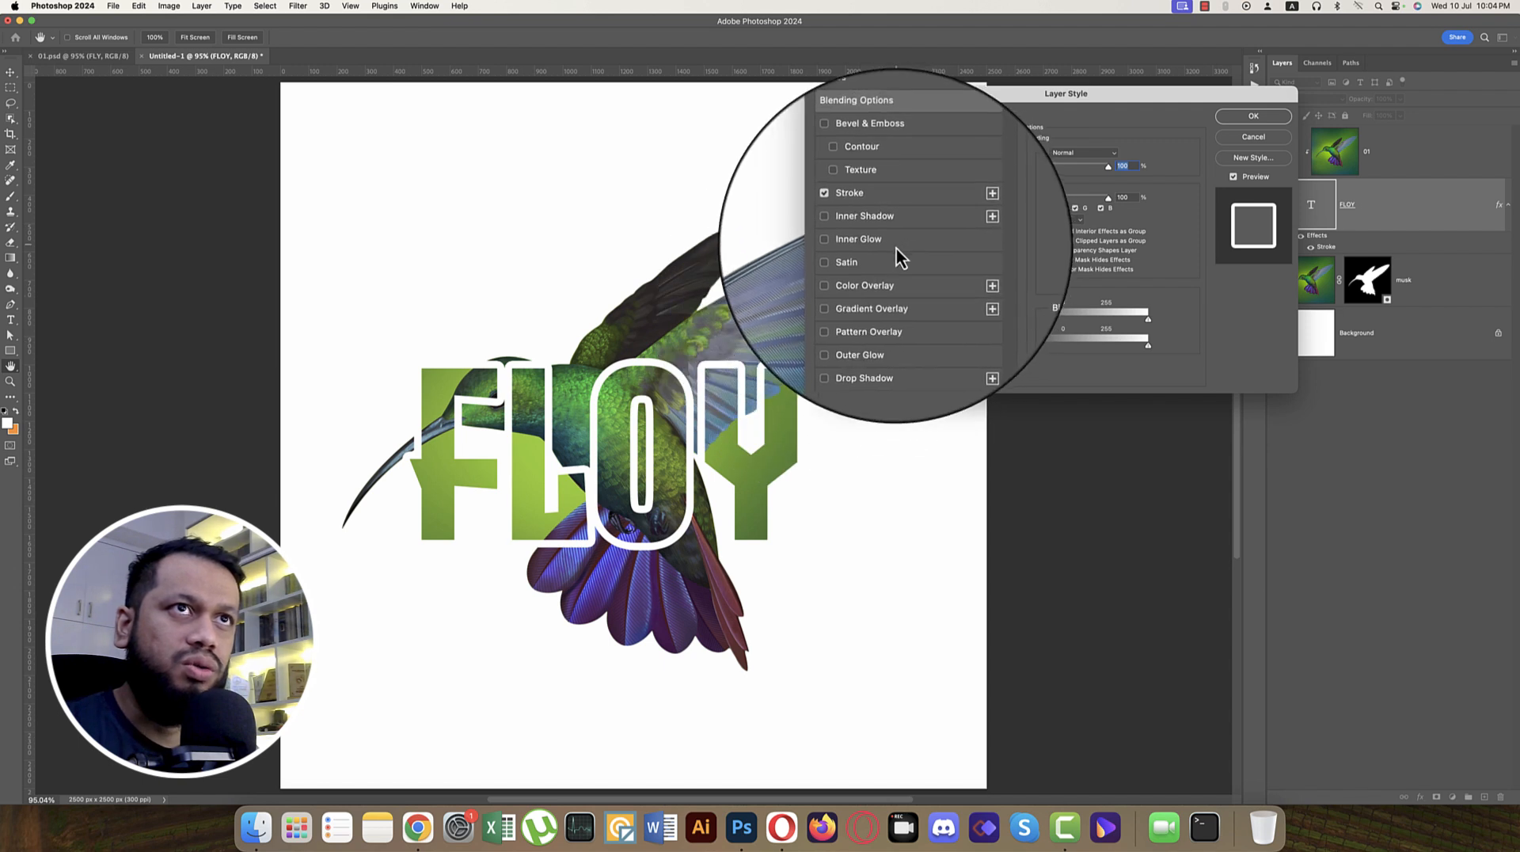
click(902, 210)
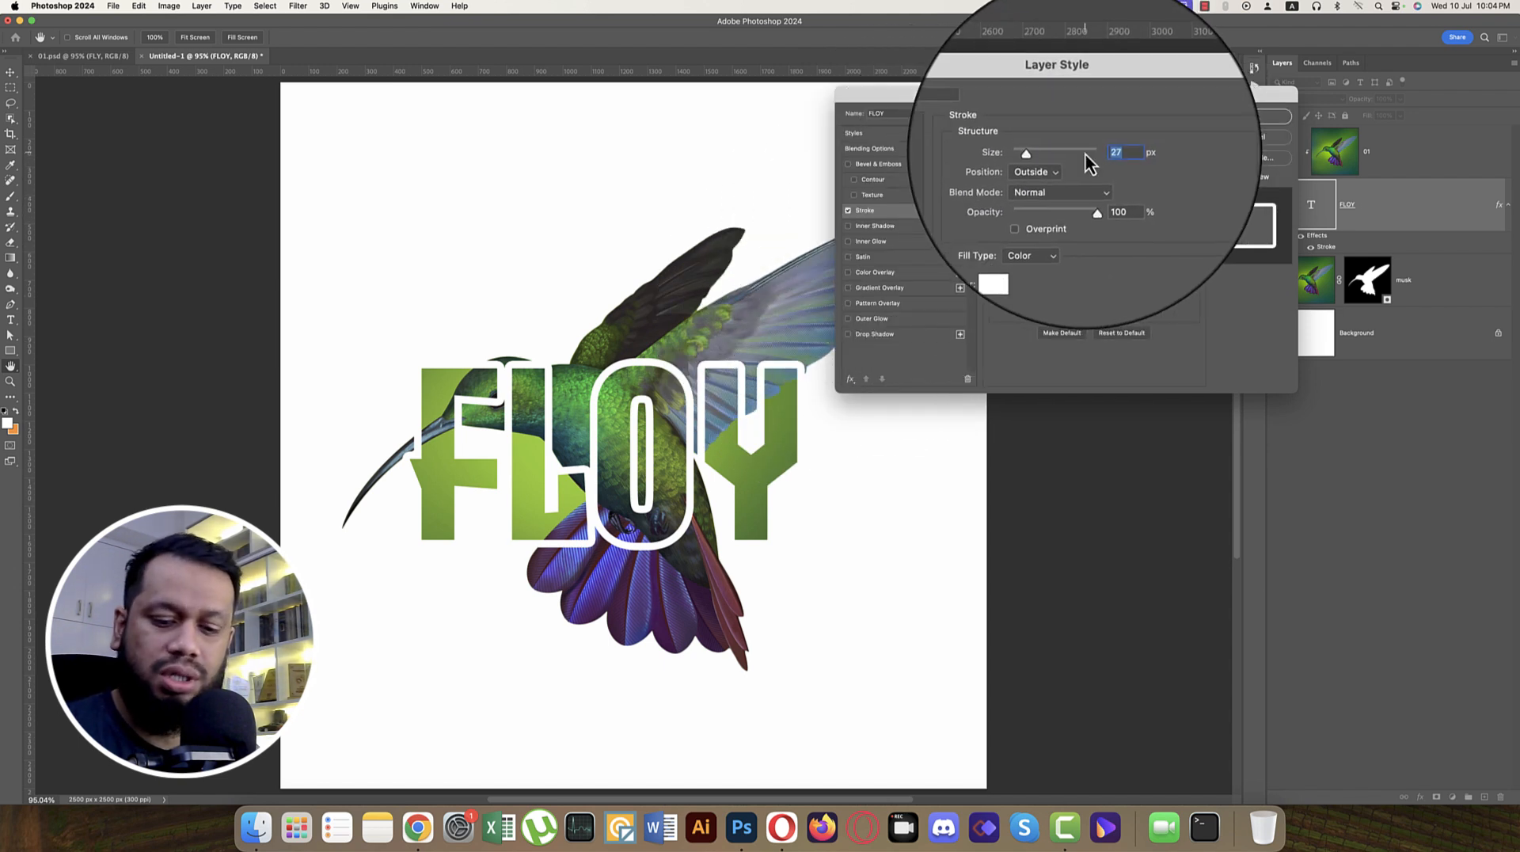
text(20)
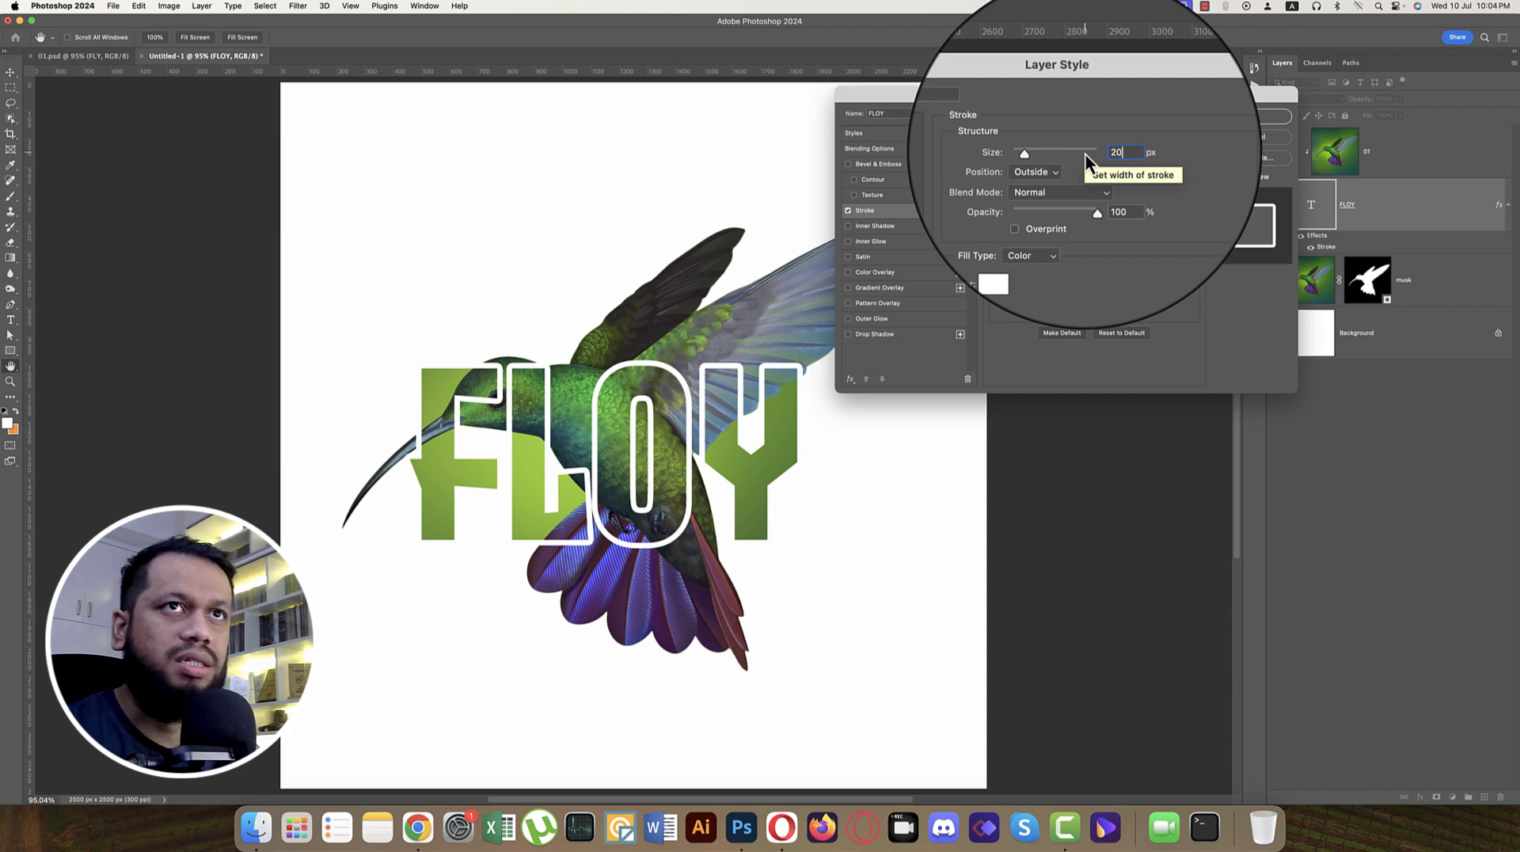
click(1270, 118)
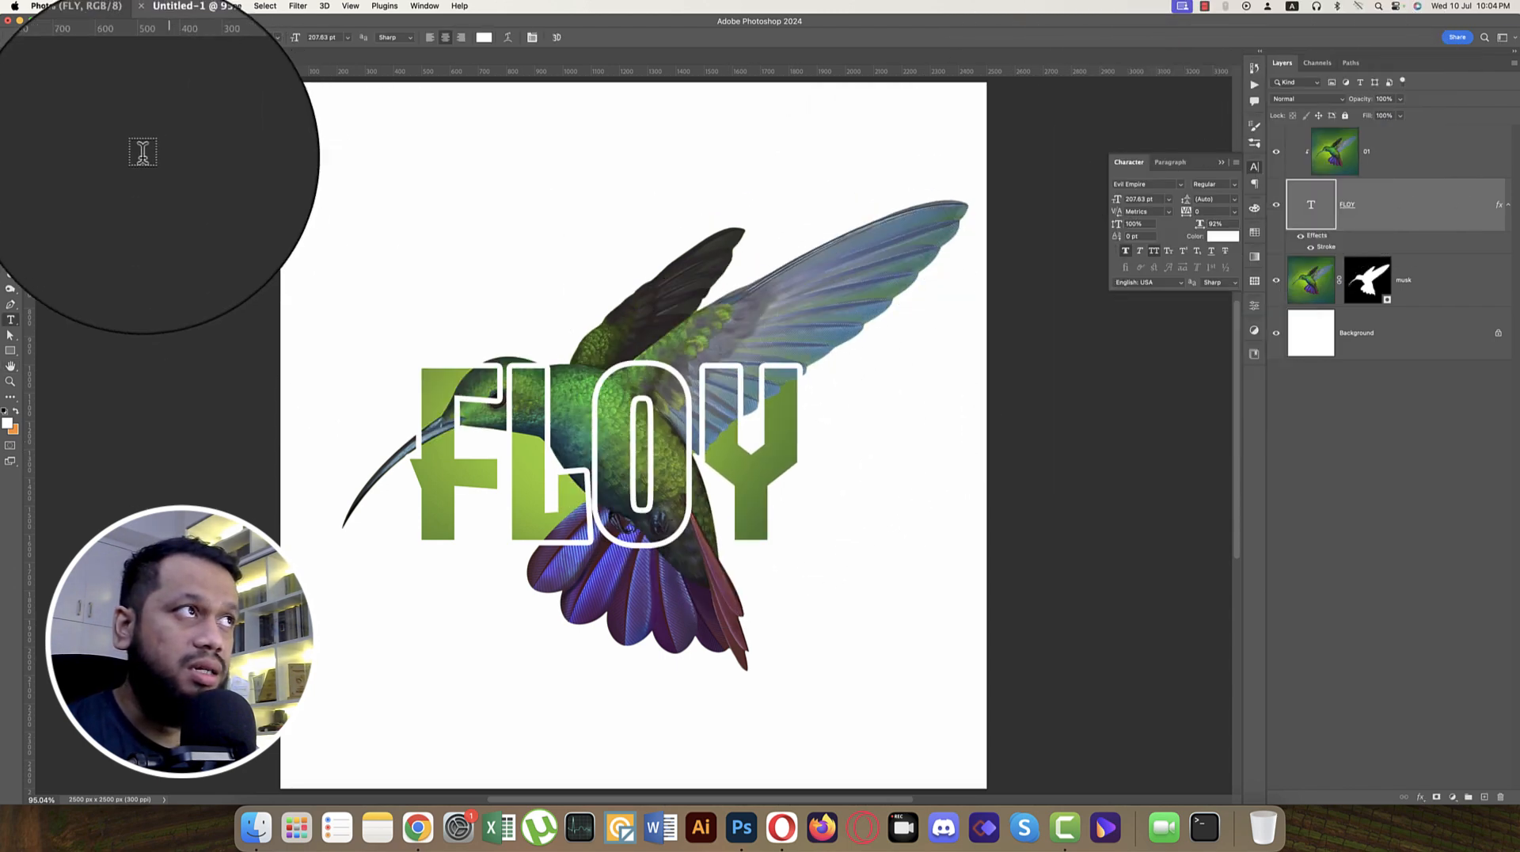
click(10, 72)
drag(610, 407, 617, 417)
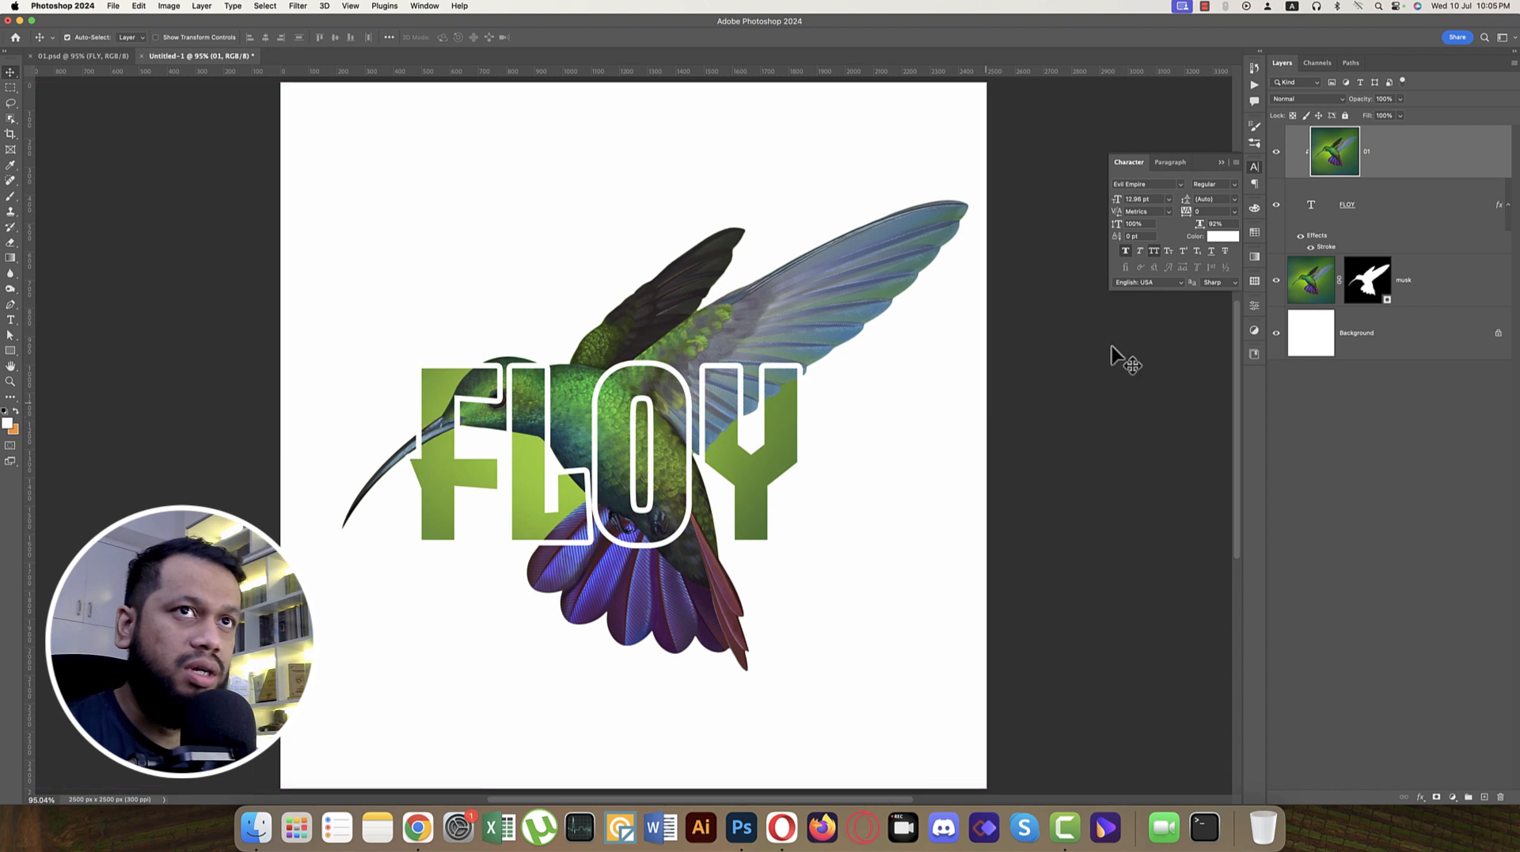
click(1358, 215)
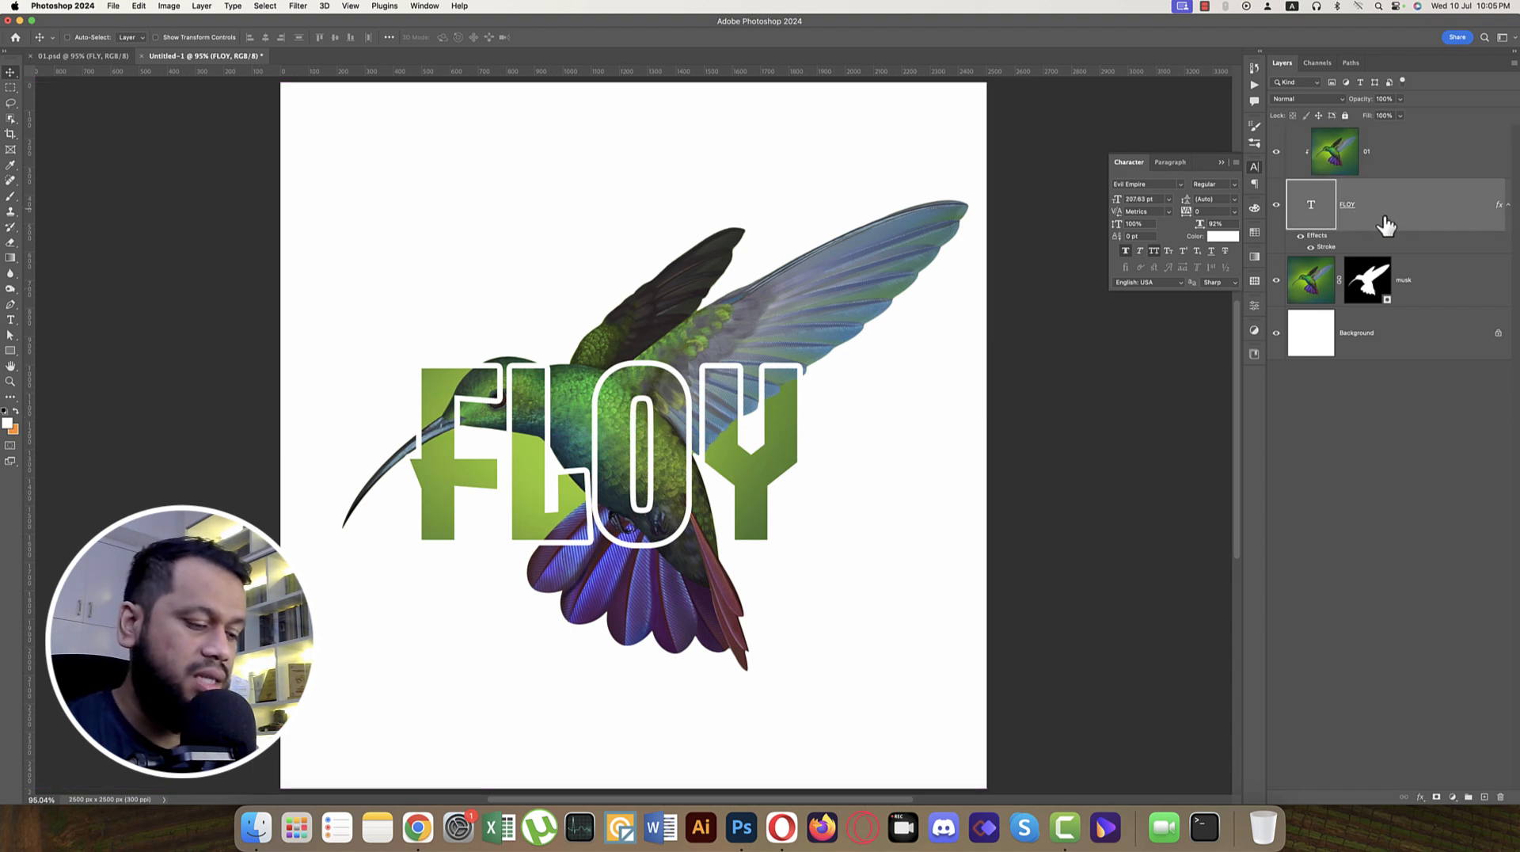
drag(775, 462, 786, 452)
Step: Move the FLOY text slightly upward over the bird and enlarge it to about 237 pt with Free Transform
click(1362, 213)
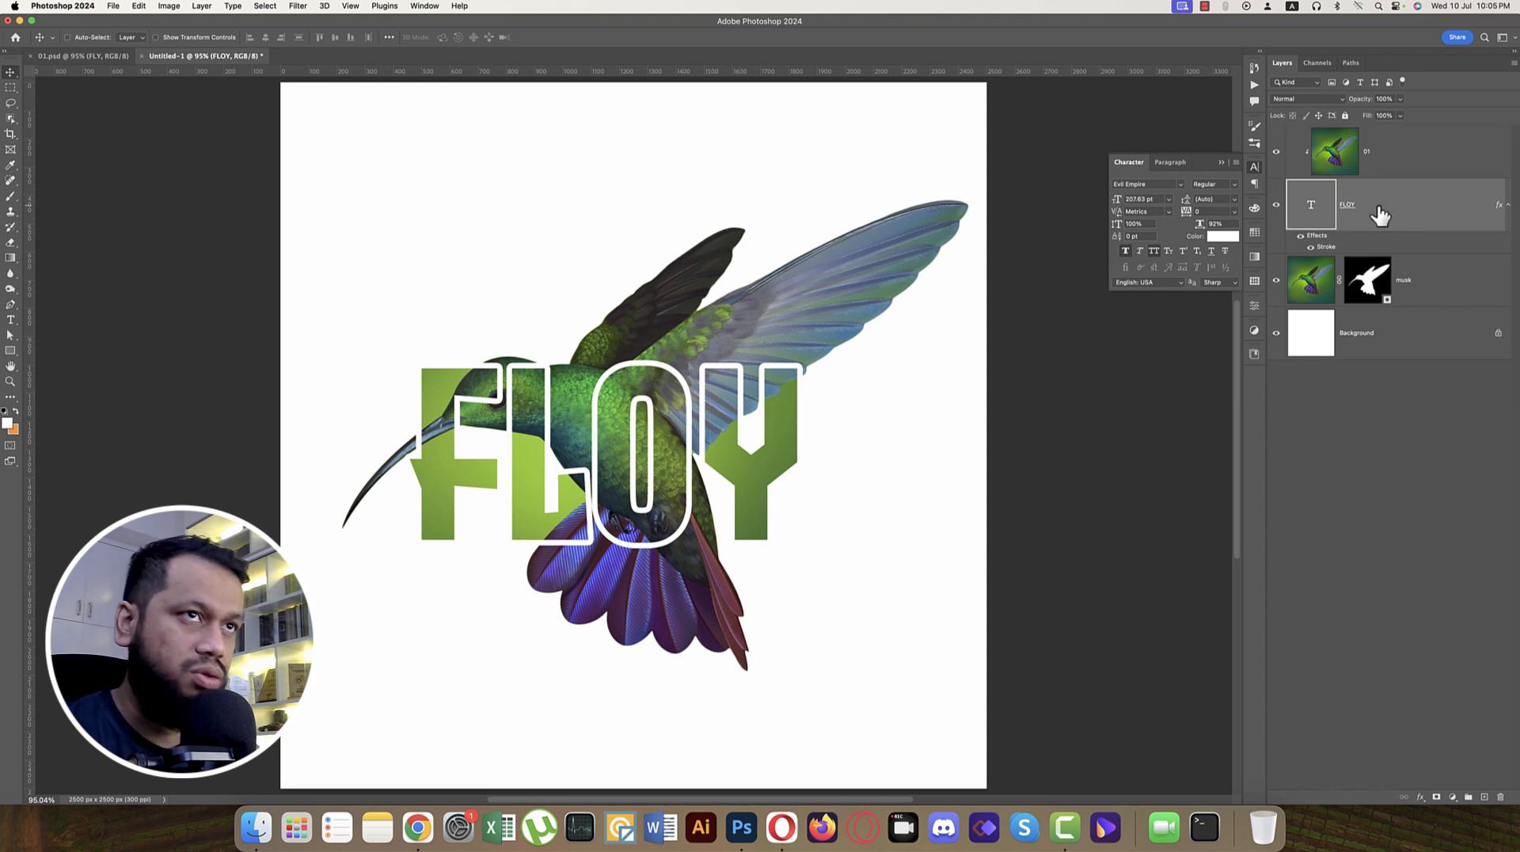
key(super+t)
drag(715, 453, 725, 436)
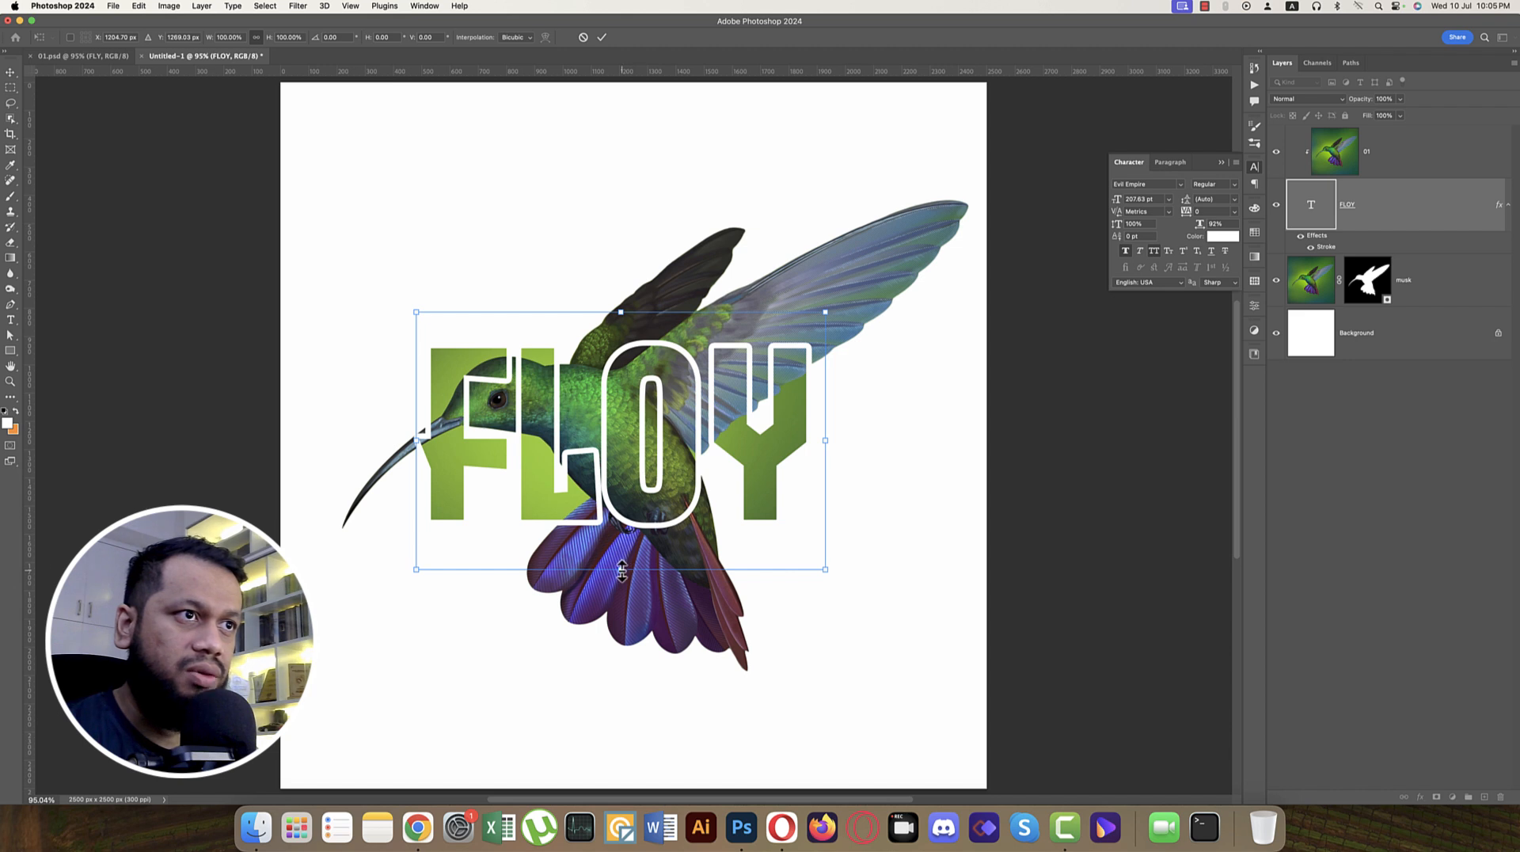
drag(621, 569, 621, 608)
drag(648, 536, 650, 526)
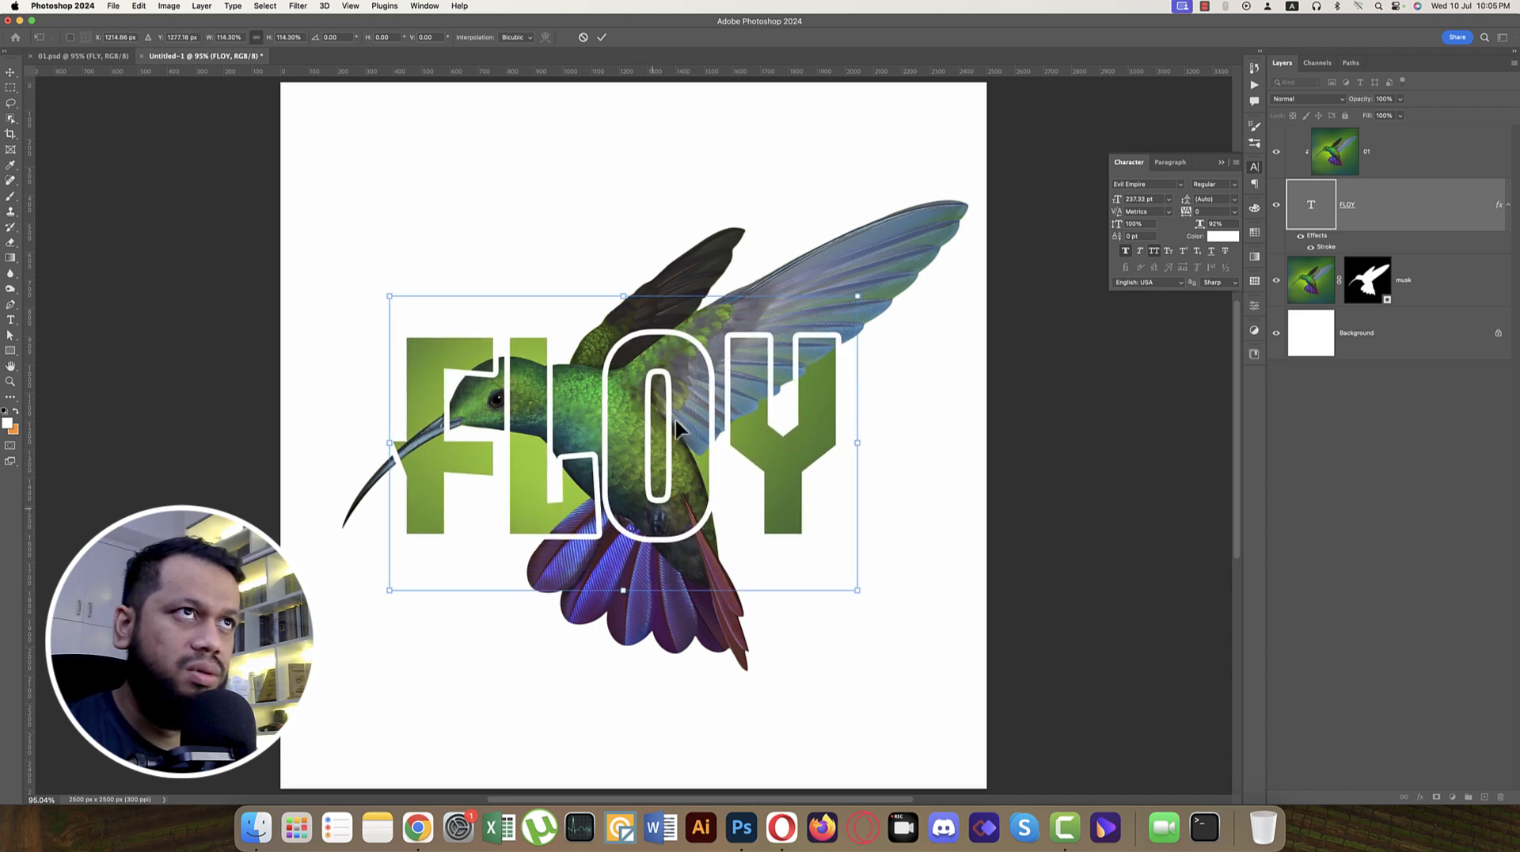
click(601, 38)
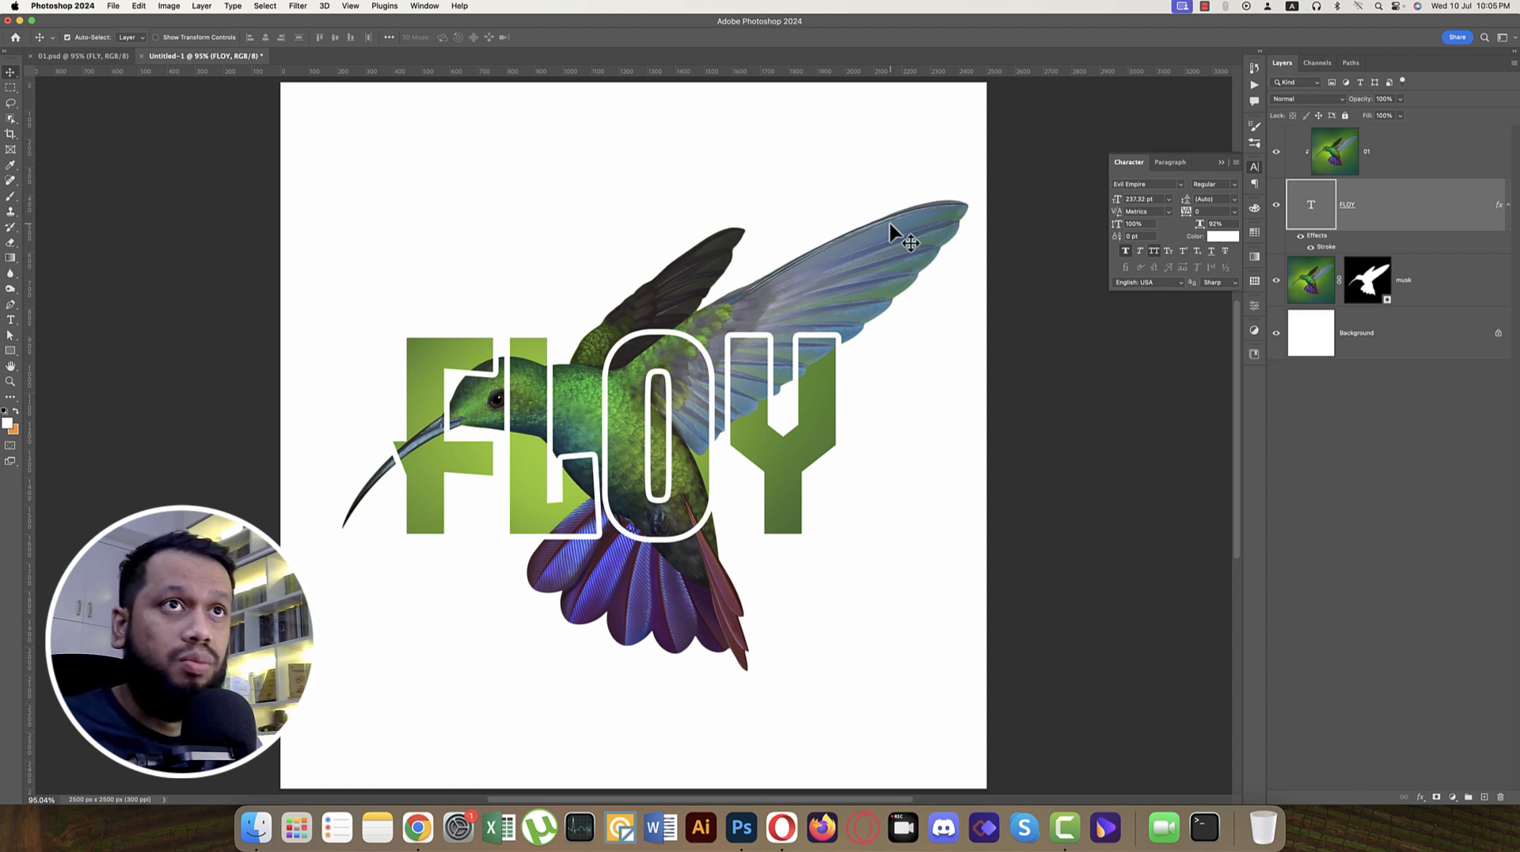
Step: Change the FLOY text's font to Bebas Neue and scale layers 01, FLOY and musk together to about 124% around the canvas centre
click(1155, 184)
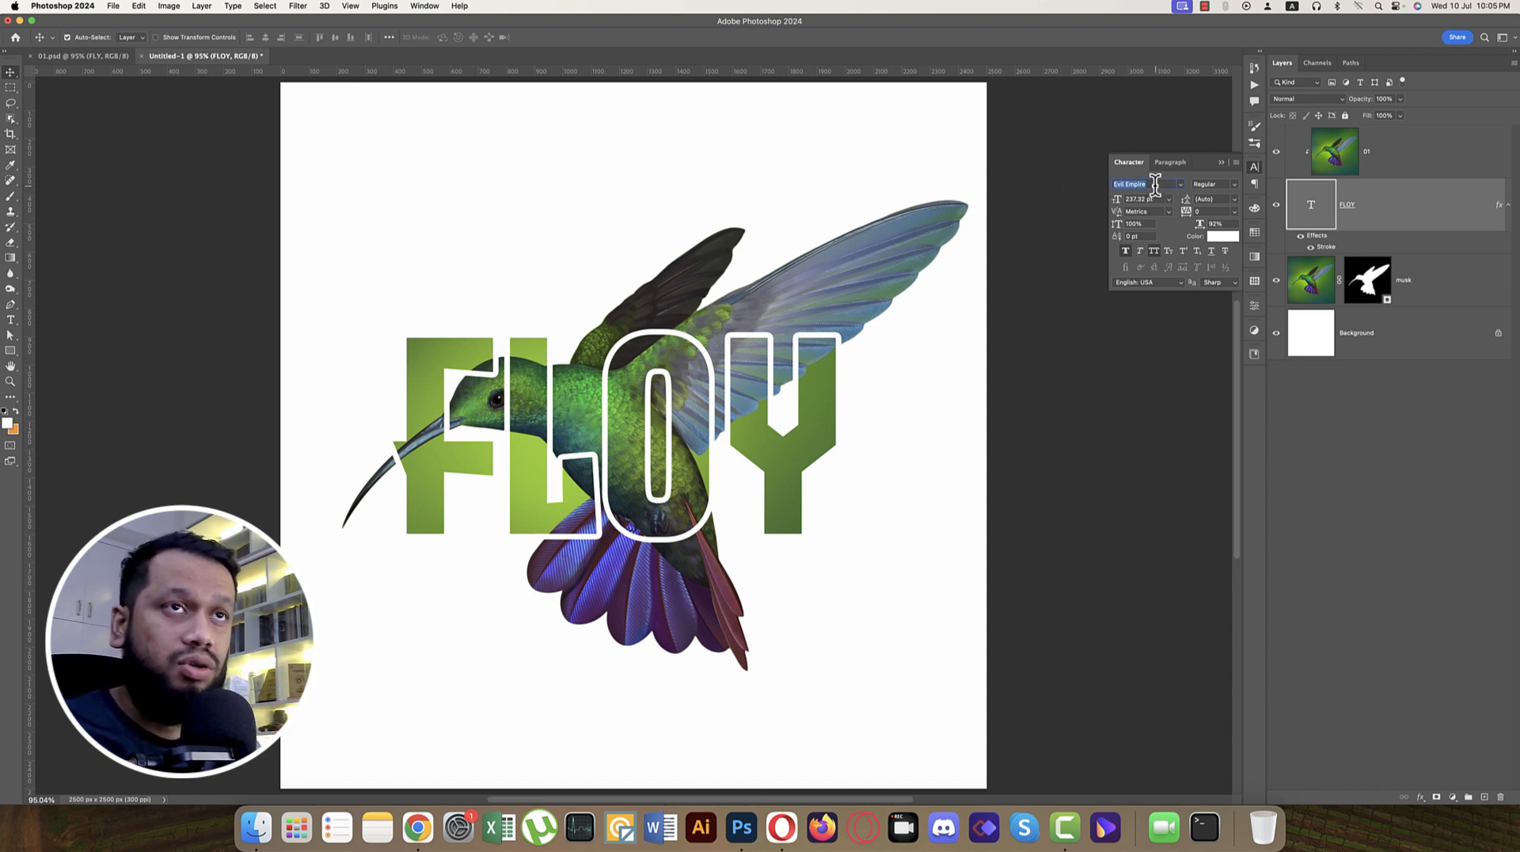
text(beb)
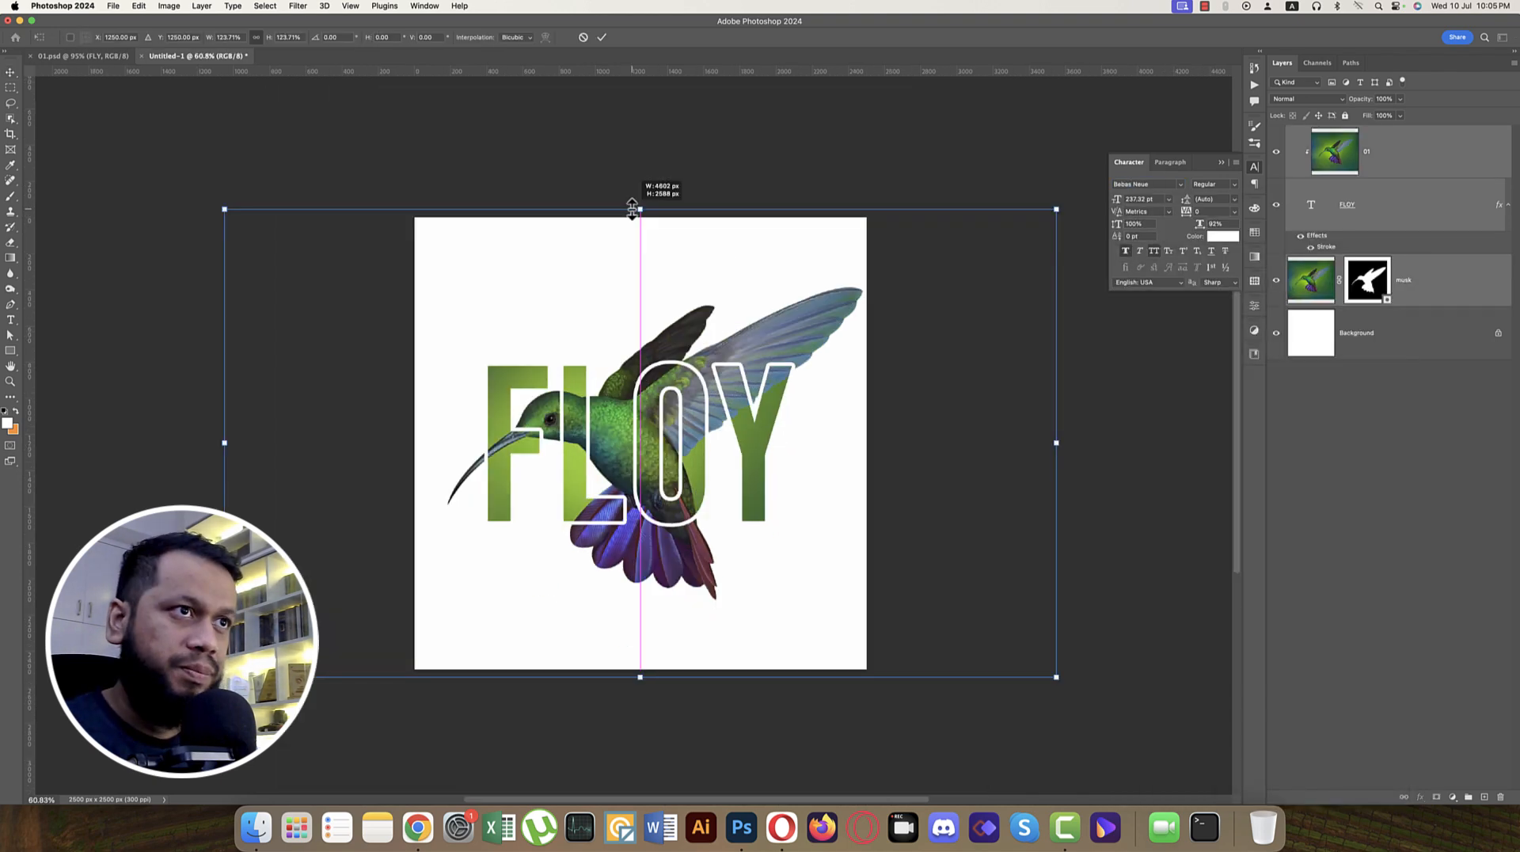
drag(636, 210, 639, 209)
click(605, 39)
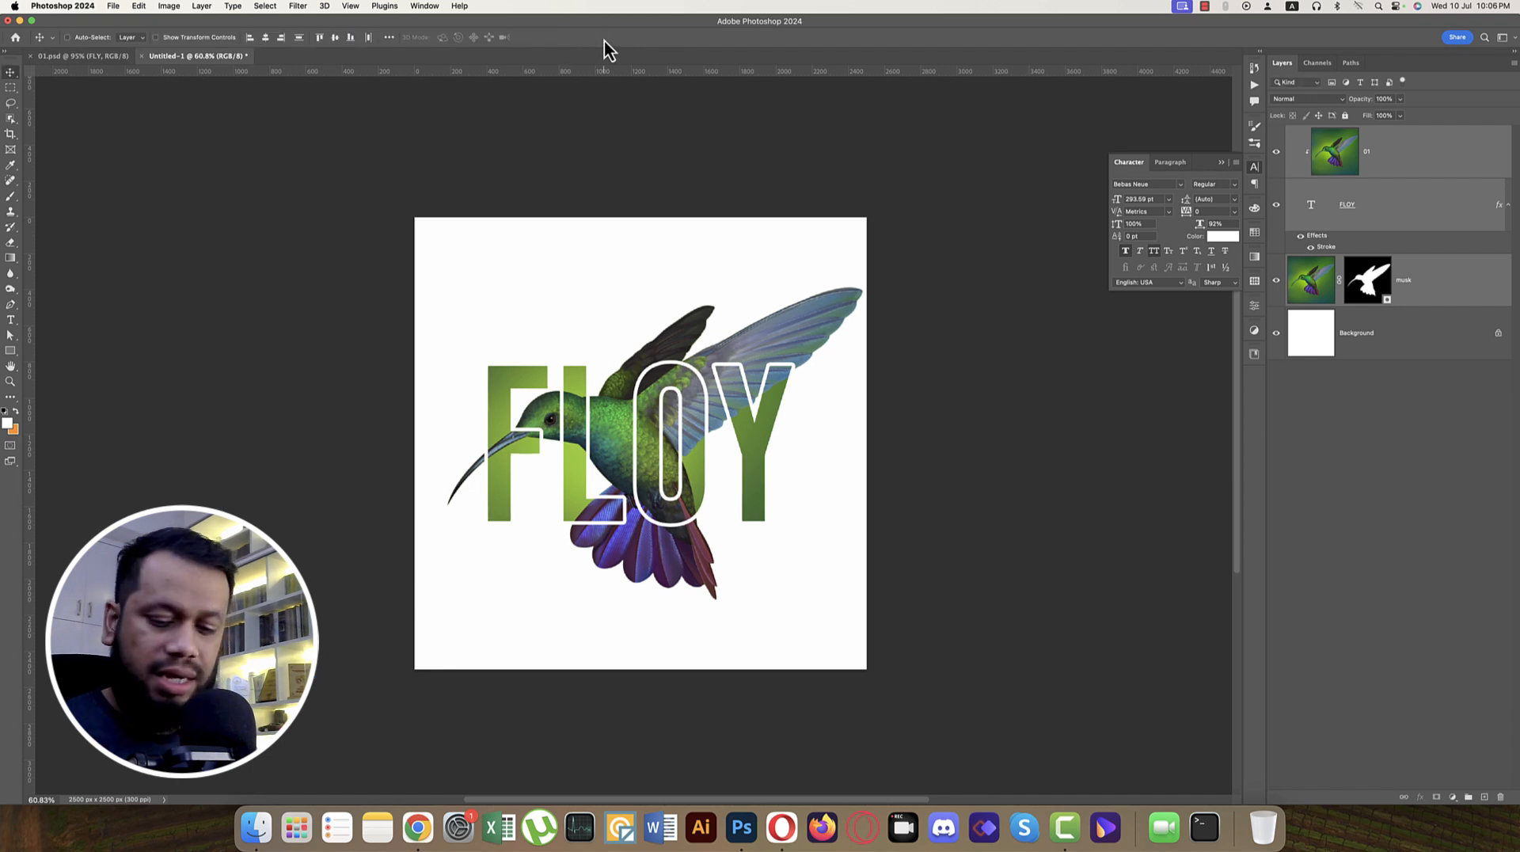
key(super+0)
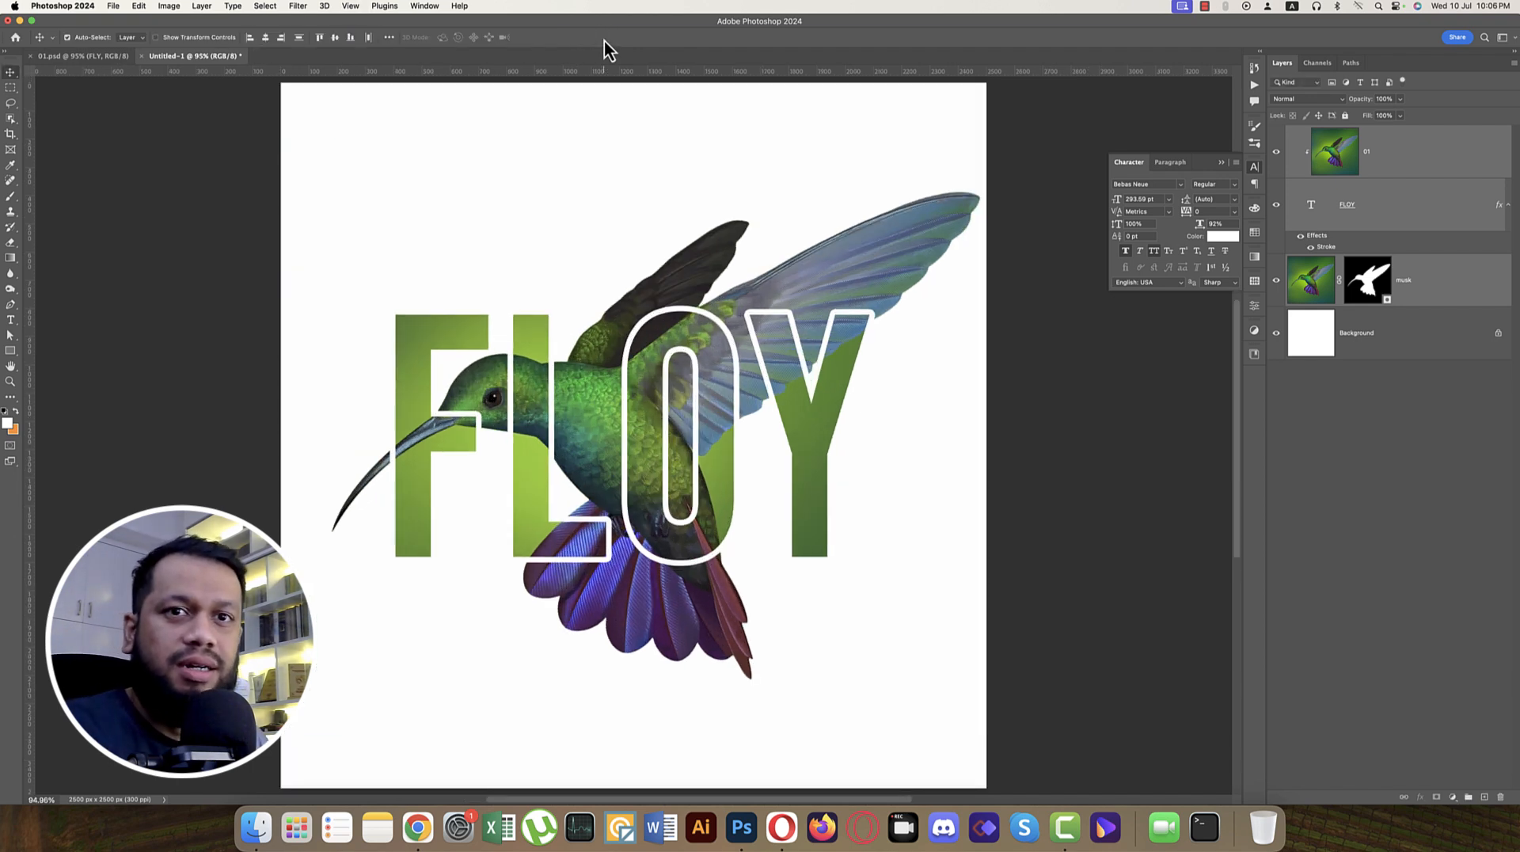